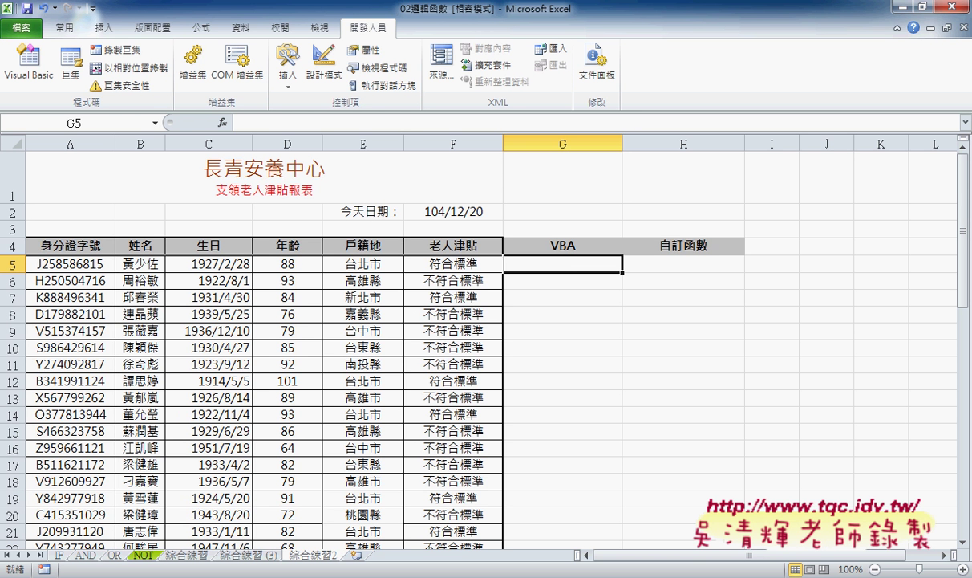
Step: Bring the VBA editor with Module1's 安養中心 code forward and place it beside the worksheet
{"action": "mouse_move", "coordinate": [303, 574]}
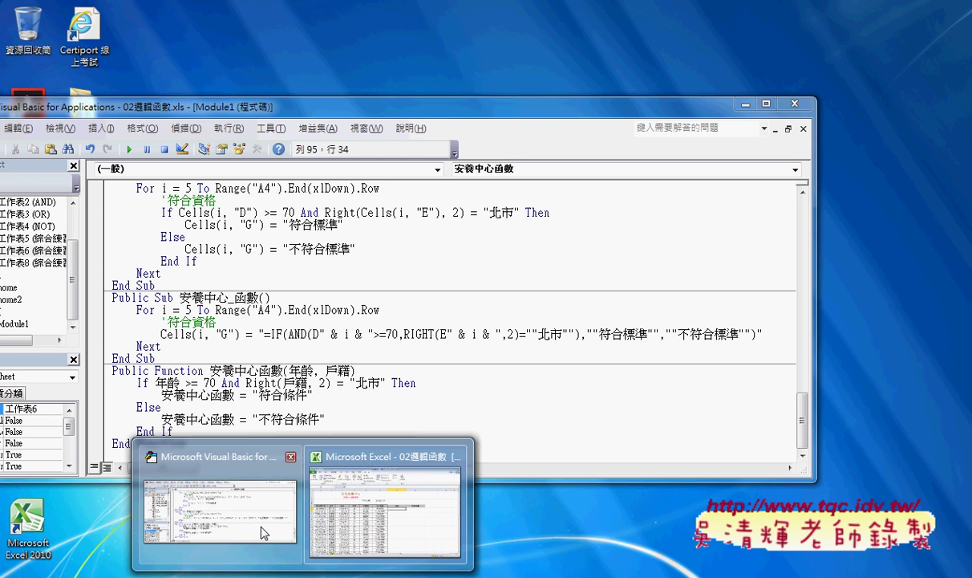
{"action": "left_click", "coordinate": [262, 530]}
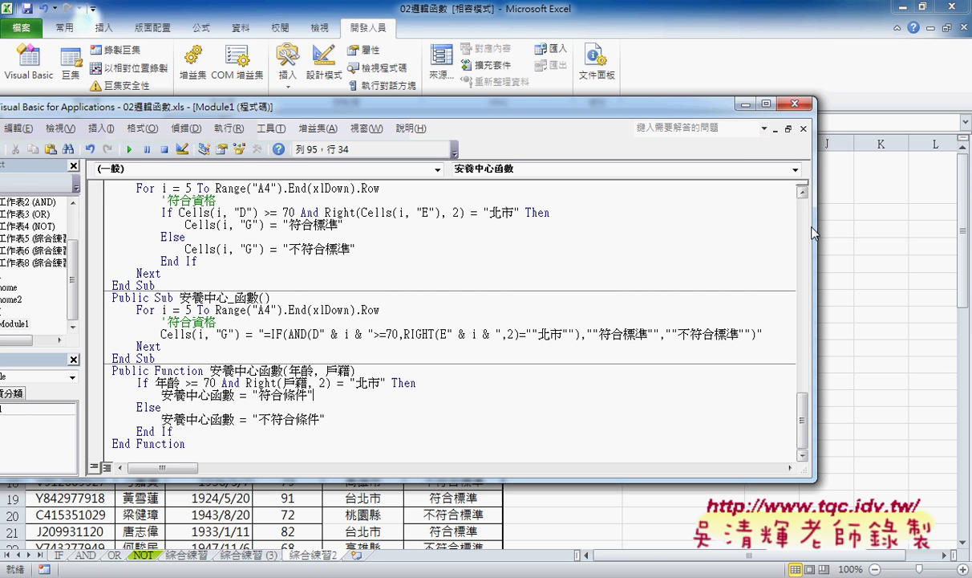
{"action": "left_click_drag", "start_coordinate": [813, 229], "coordinate": [571, 225]}
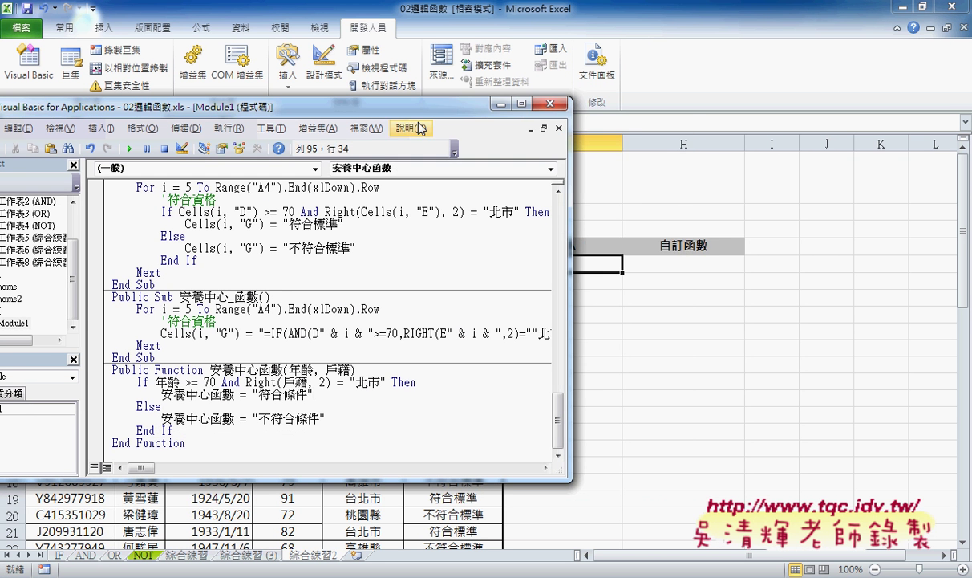
{"action": "left_click_drag", "start_coordinate": [201, 106], "coordinate": [713, 169]}
{"action": "scroll", "coordinate": [690, 321], "scroll_direction": "up", "scroll_amount": 1}
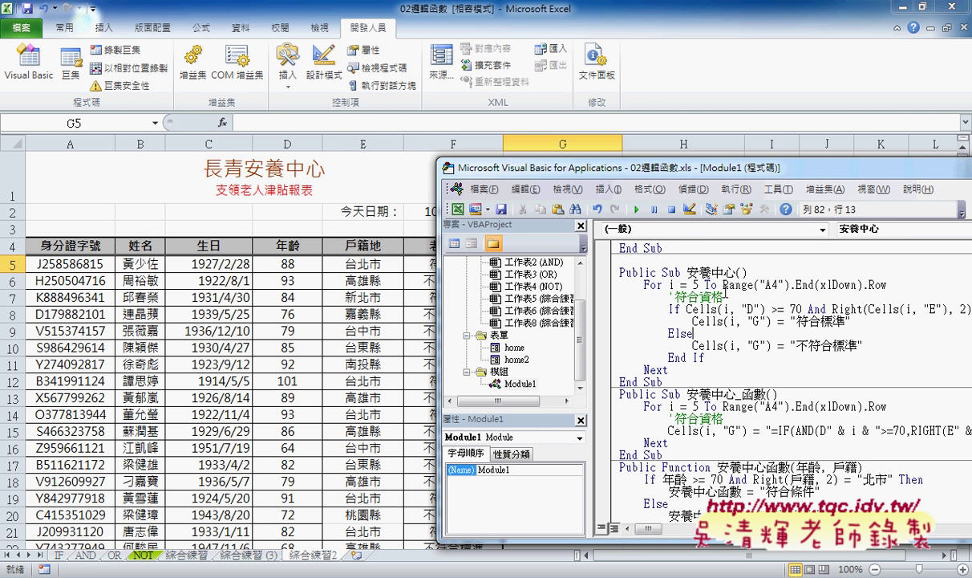
{"action": "left_click", "coordinate": [692, 333]}
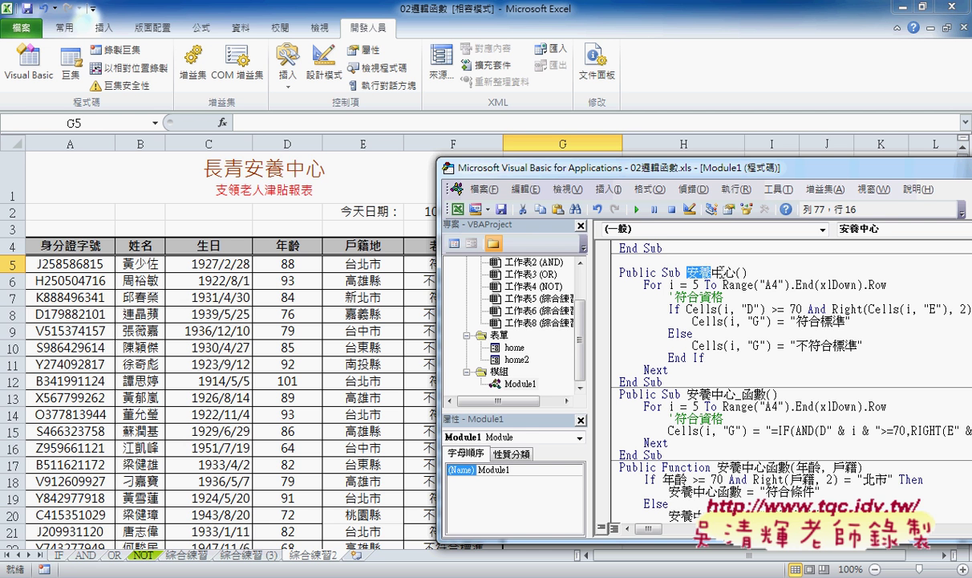
{"action": "left_click_drag", "start_coordinate": [687, 273], "coordinate": [737, 273]}
{"action": "left_click_drag", "start_coordinate": [723, 285], "coordinate": [793, 285]}
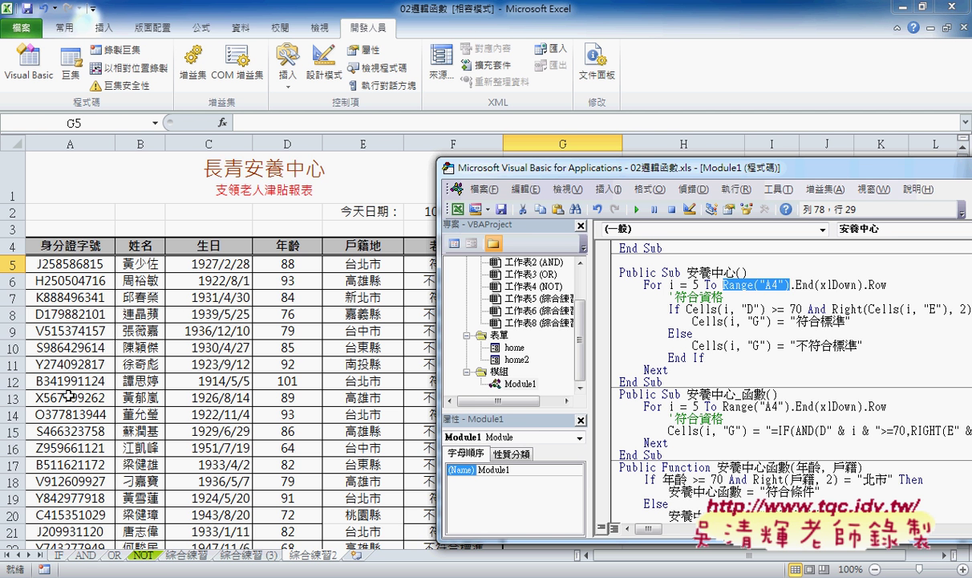
{"action": "left_click", "coordinate": [790, 286]}
{"action": "left_click_drag", "start_coordinate": [791, 285], "coordinate": [891, 285]}
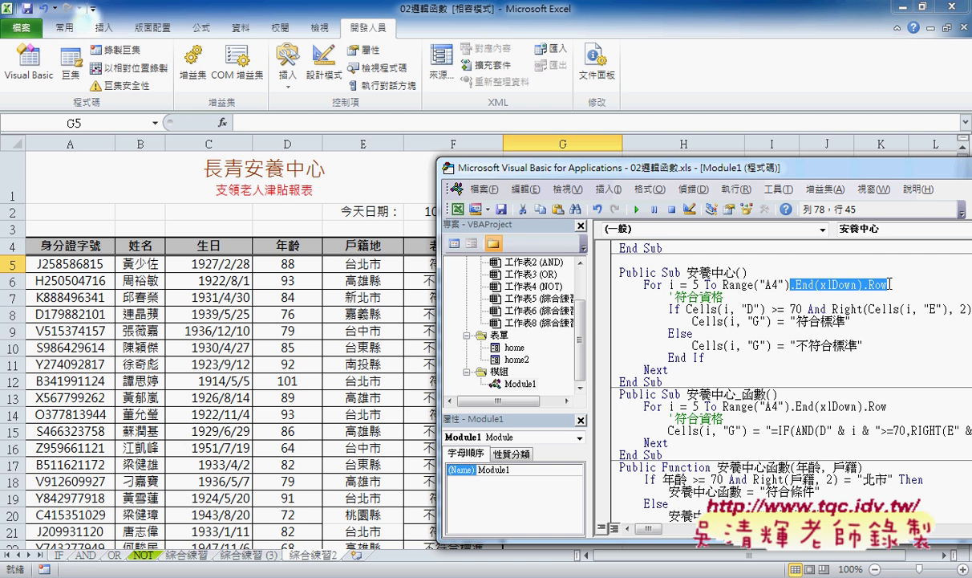
{"action": "type", "text": "."}
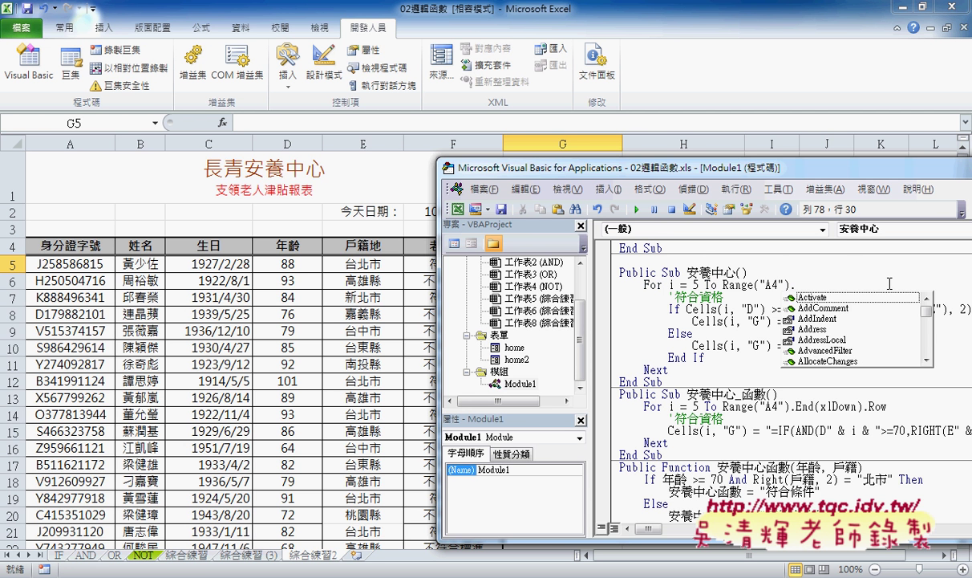
{"action": "type", "text": "E"}
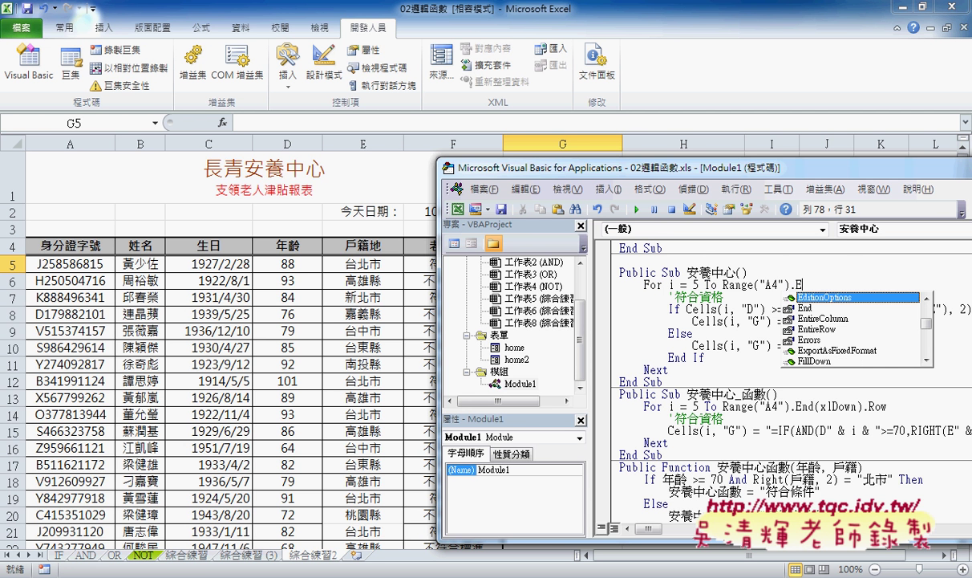
{"action": "key", "text": "Down"}
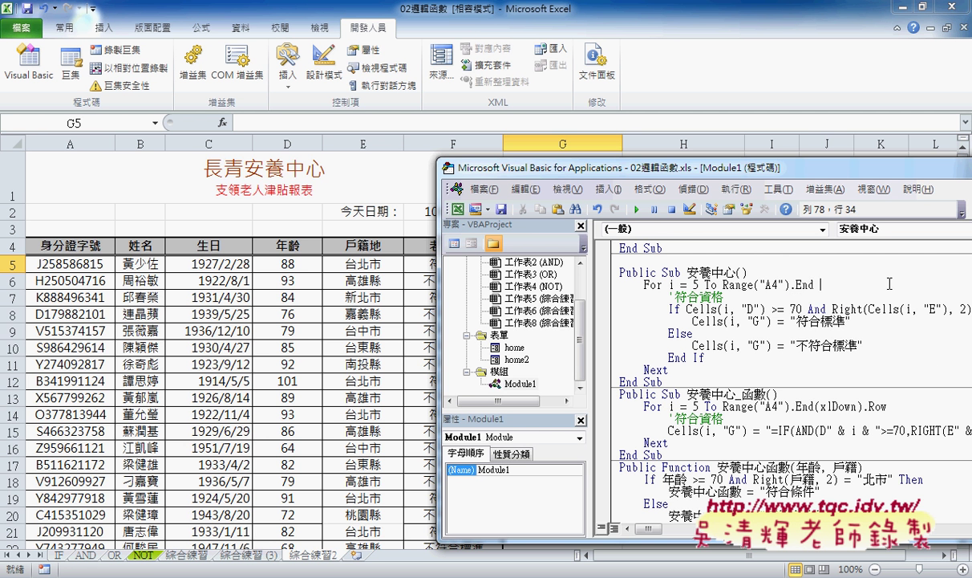
{"action": "type", "text": "("}
{"action": "key", "text": "Down"}
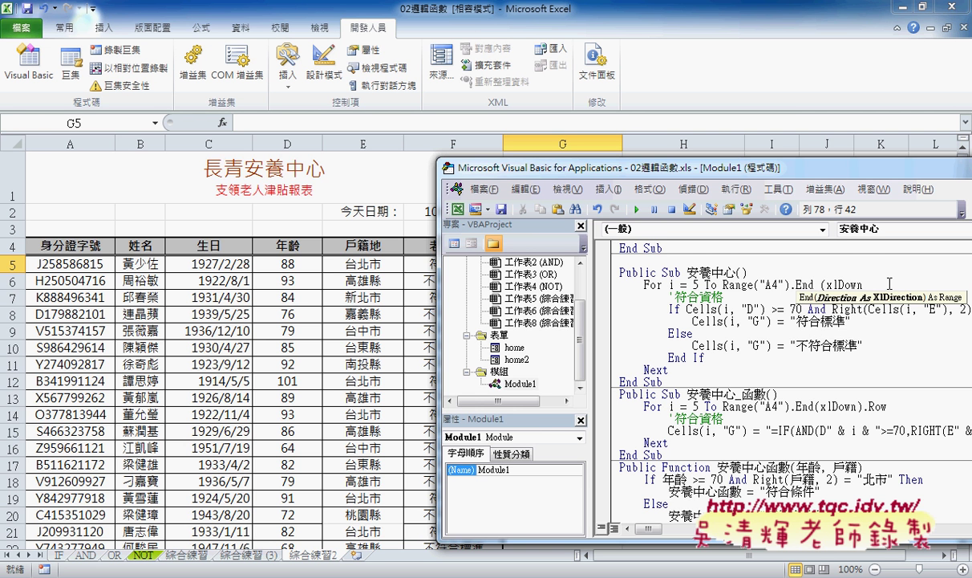
{"action": "type", "text": ").row"}
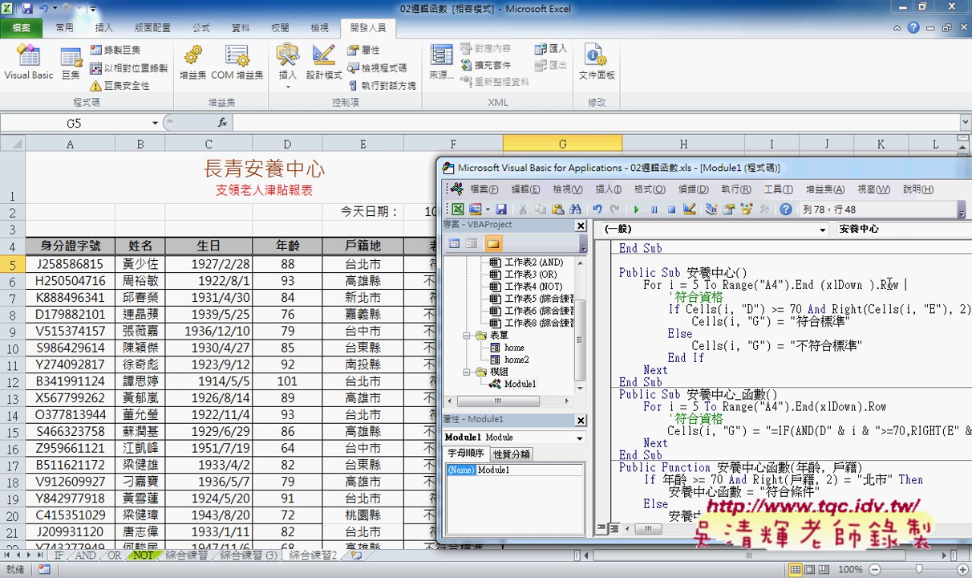
{"action": "key", "text": "Down"}
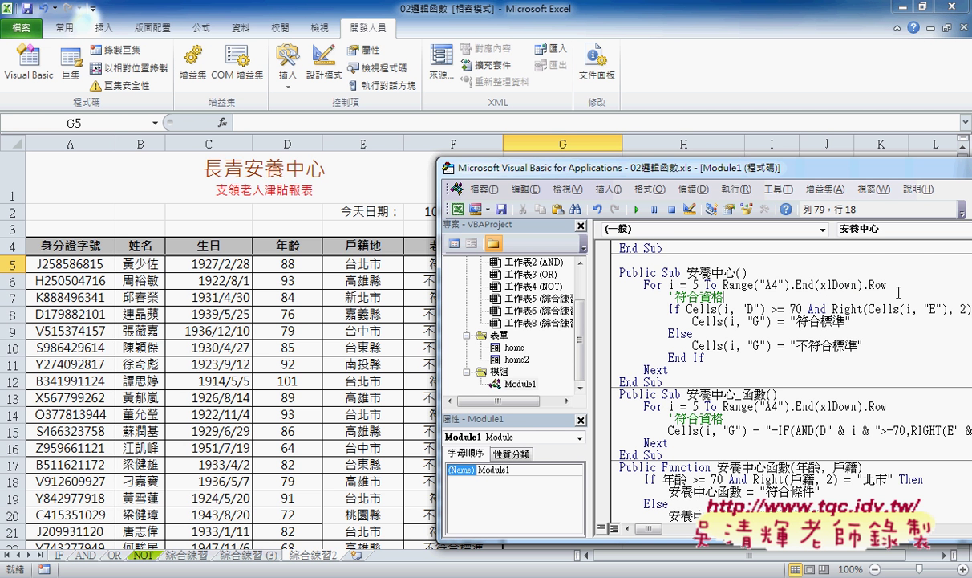
Step: Narrow the Project/Properties panes so the 安養中心 If condition line fits in the code area
{"action": "left_click_drag", "start_coordinate": [888, 284], "coordinate": [723, 293]}
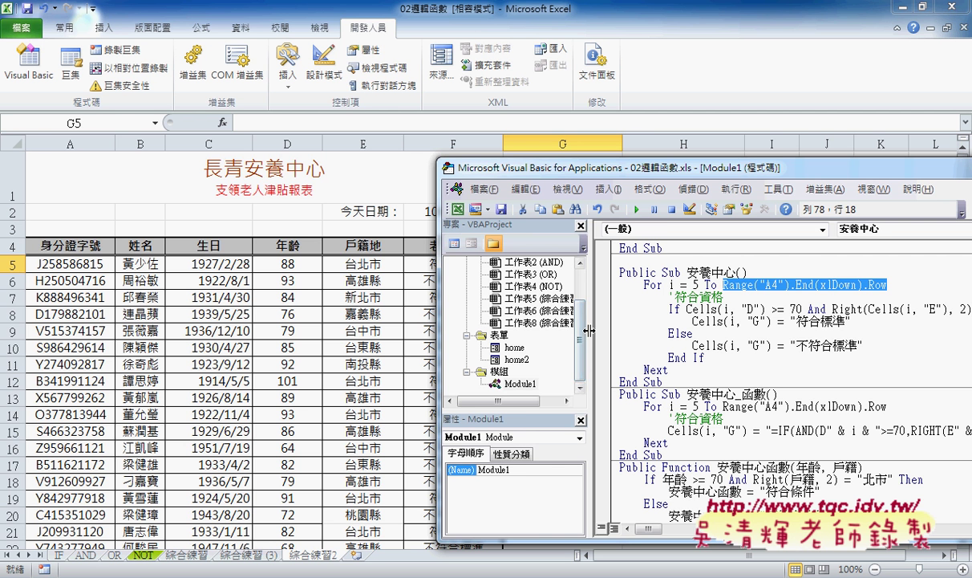
{"action": "left_click_drag", "start_coordinate": [590, 331], "coordinate": [504, 331]}
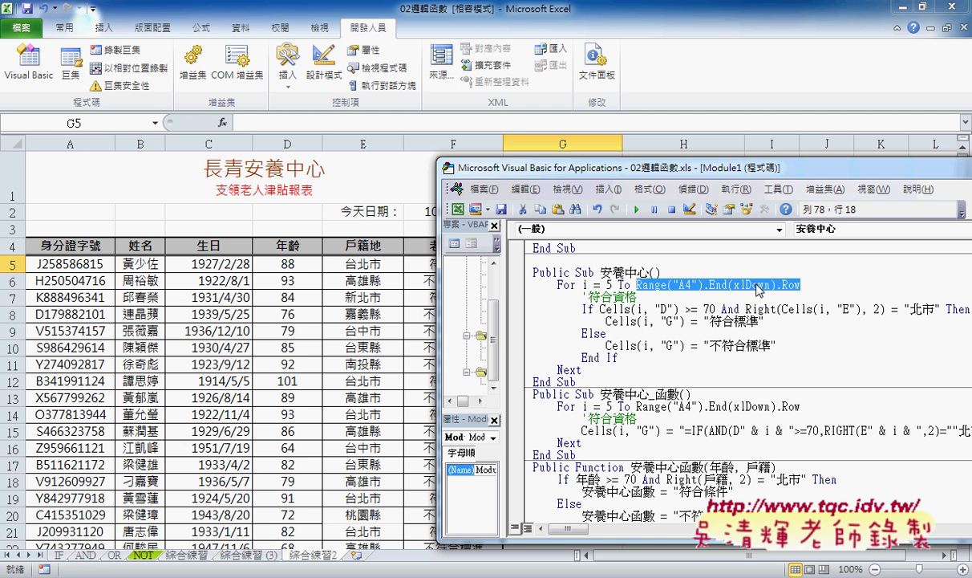
{"action": "double_click", "coordinate": [587, 310]}
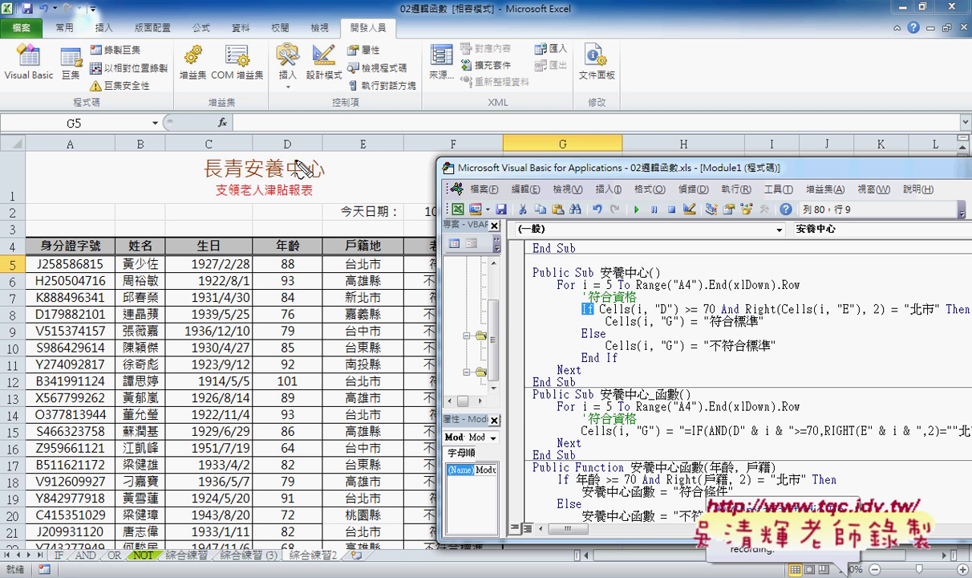
Step: Annotate columns D and E, the age ≥70 and 北市 tests, and target column G, then clear the ink
{"action": "left_click_drag", "start_coordinate": [277, 138], "coordinate": [275, 150]}
{"action": "left_click_drag", "start_coordinate": [356, 139], "coordinate": [363, 153]}
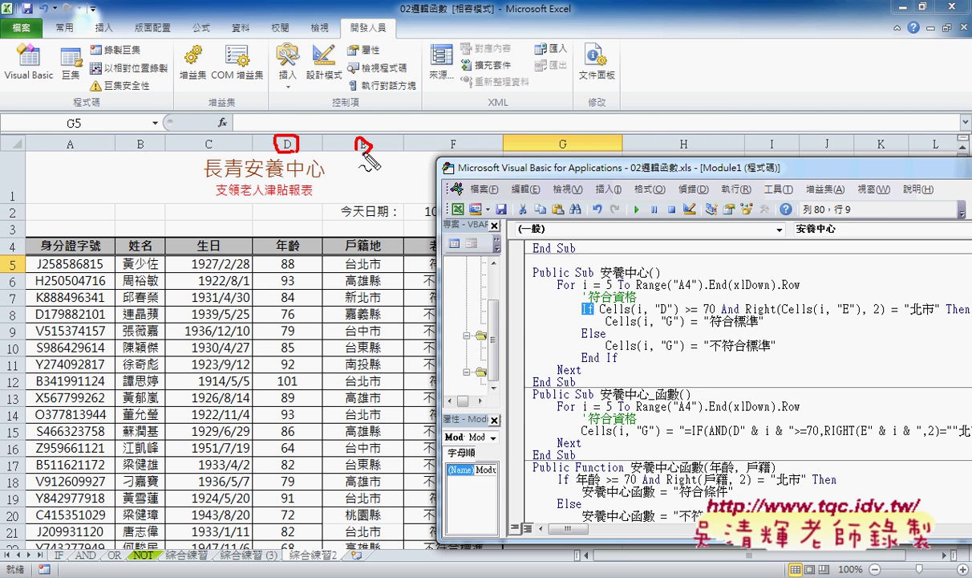
{"action": "left_click_drag", "start_coordinate": [634, 317], "coordinate": [841, 318]}
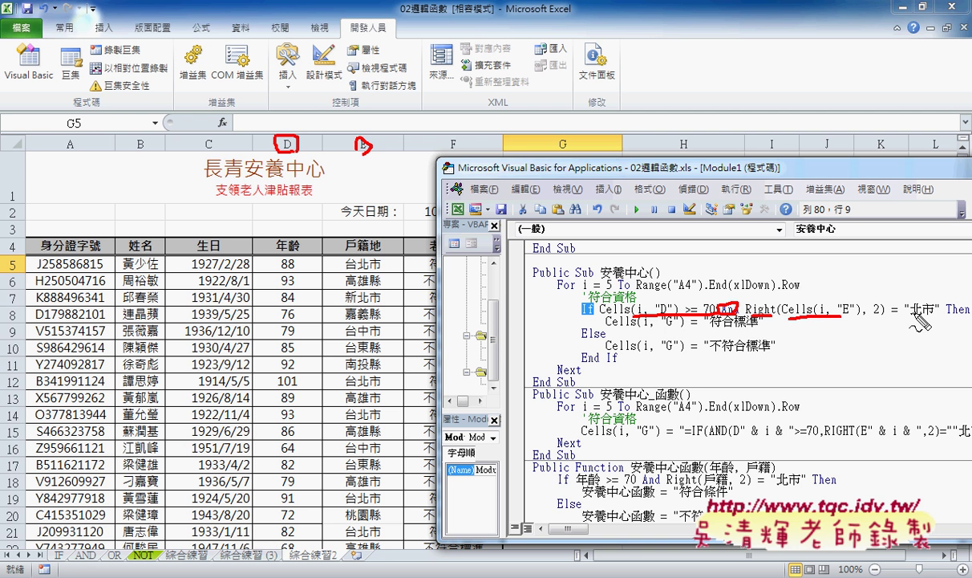
{"action": "left_click_drag", "start_coordinate": [913, 318], "coordinate": [934, 316]}
{"action": "mouse_move", "coordinate": [665, 328]}
{"action": "left_mouse_down"}
{"action": "mouse_move", "coordinate": [675, 326]}
{"action": "mouse_move", "coordinate": [680, 348]}
{"action": "left_mouse_up"}
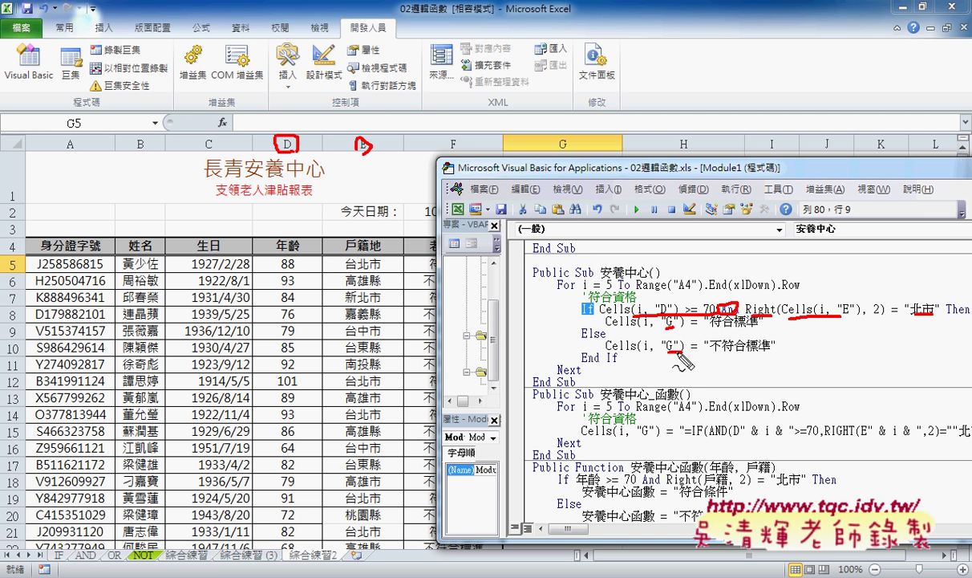
{"action": "key", "text": "Escape"}
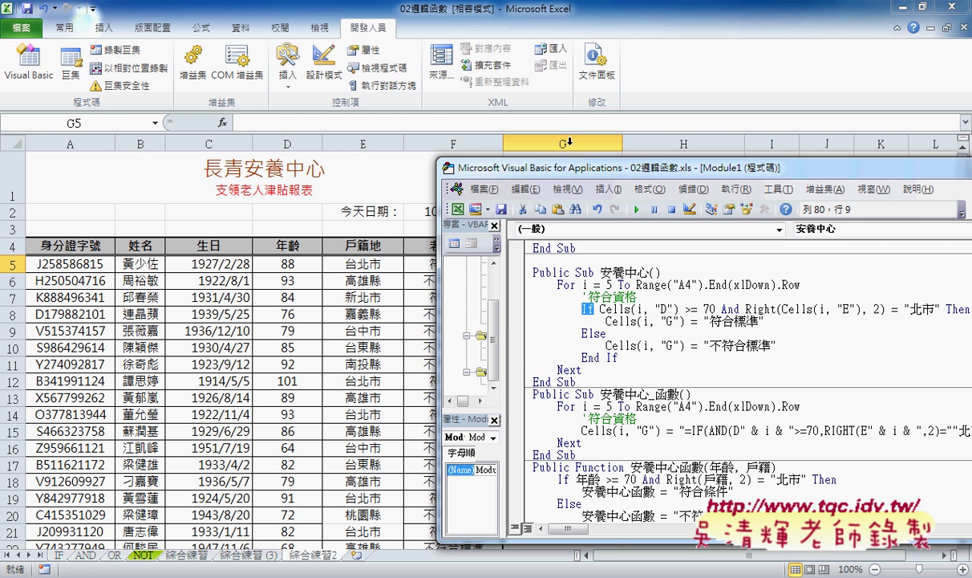
Step: Run the 安養中心 macro with column G visible, filling it with 符合標準 or 不符合標準
{"action": "left_click_drag", "start_coordinate": [582, 169], "coordinate": [782, 169]}
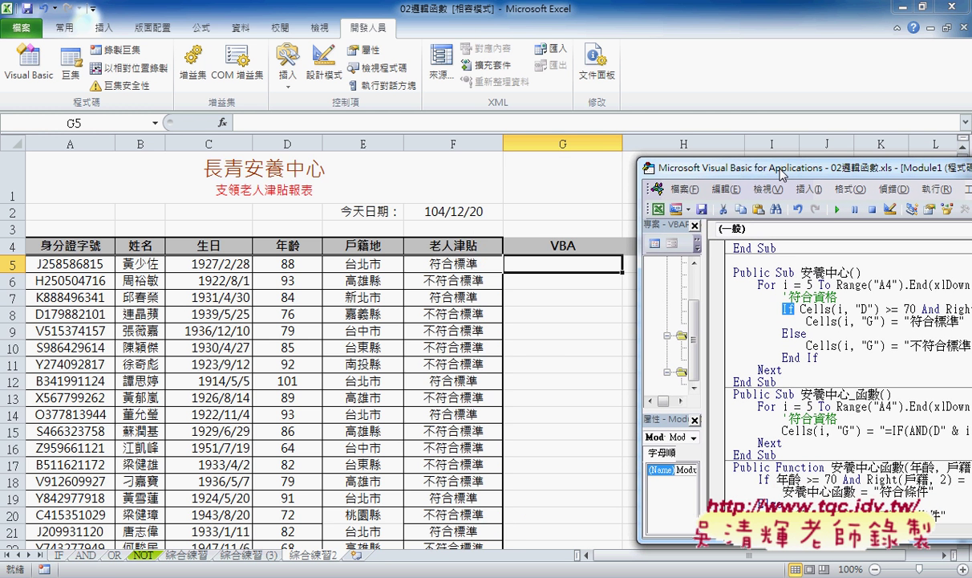
{"action": "left_click", "coordinate": [837, 210]}
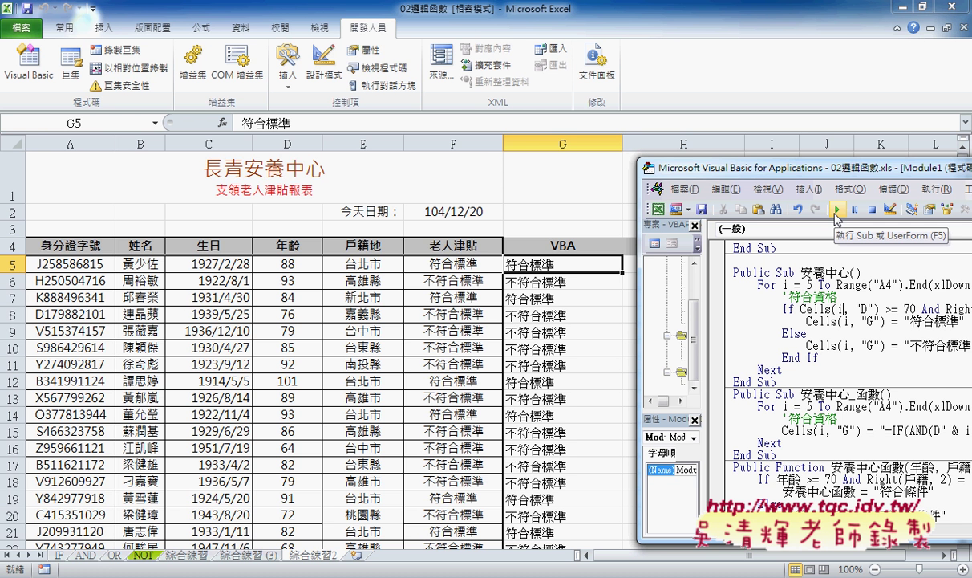
{"action": "mouse_move", "coordinate": [749, 175]}
{"action": "left_mouse_down"}
{"action": "mouse_move", "coordinate": [636, 133]}
{"action": "mouse_move", "coordinate": [406, 114]}
{"action": "left_mouse_up"}
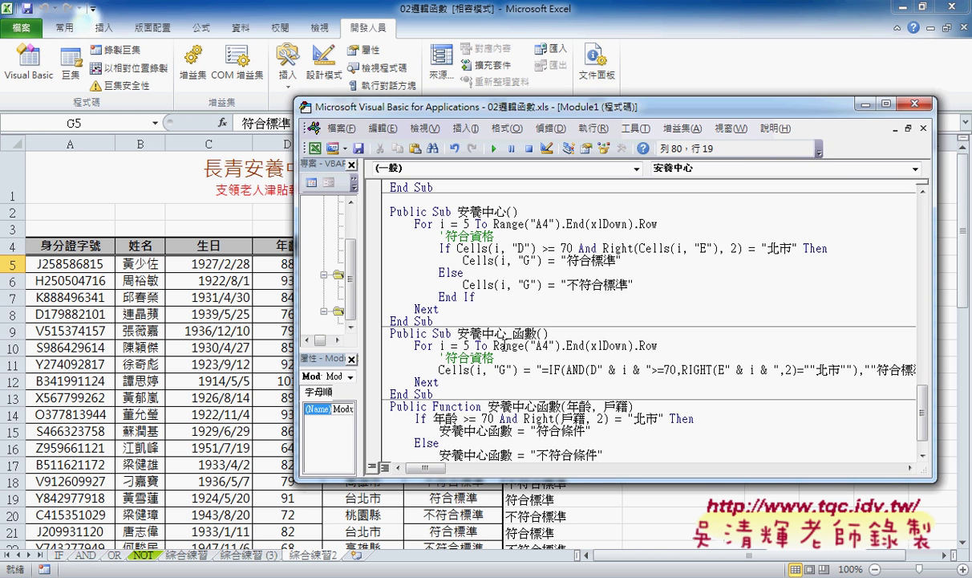
Step: Delete the formula after Cells(i, "G") = in 安養中心_函數, leaving "", then return to the sheet
{"action": "left_click_drag", "start_coordinate": [458, 333], "coordinate": [537, 333]}
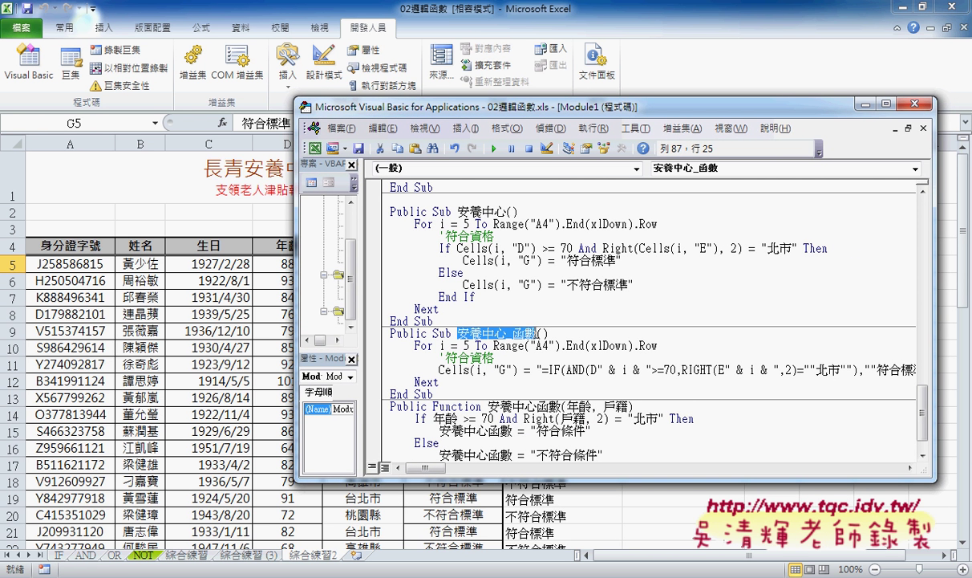
{"action": "mouse_move", "coordinate": [540, 370]}
{"action": "left_mouse_down"}
{"action": "mouse_move", "coordinate": [956, 374]}
{"action": "mouse_move", "coordinate": [897, 370]}
{"action": "left_mouse_up"}
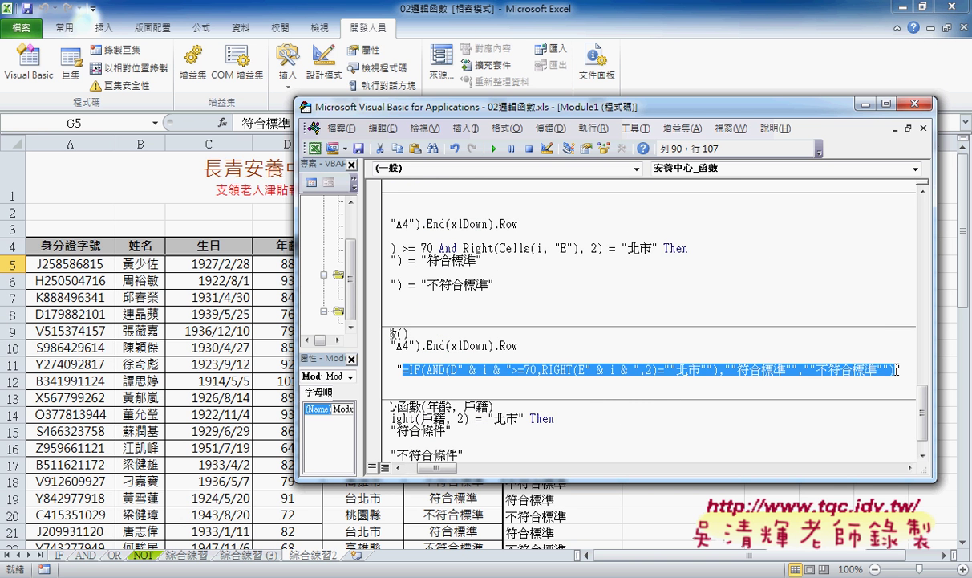
{"action": "key", "text": "Delete"}
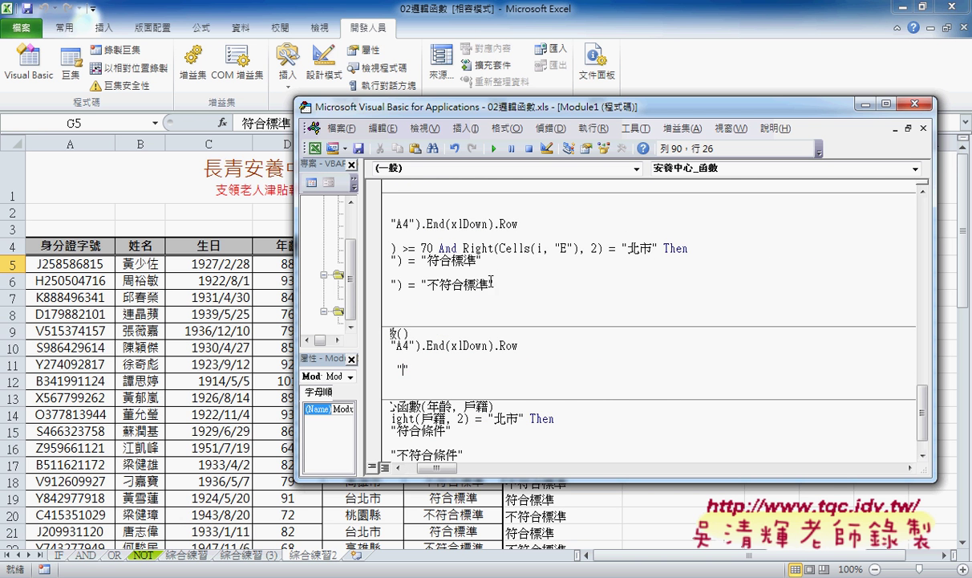
{"action": "left_click", "coordinate": [411, 467]}
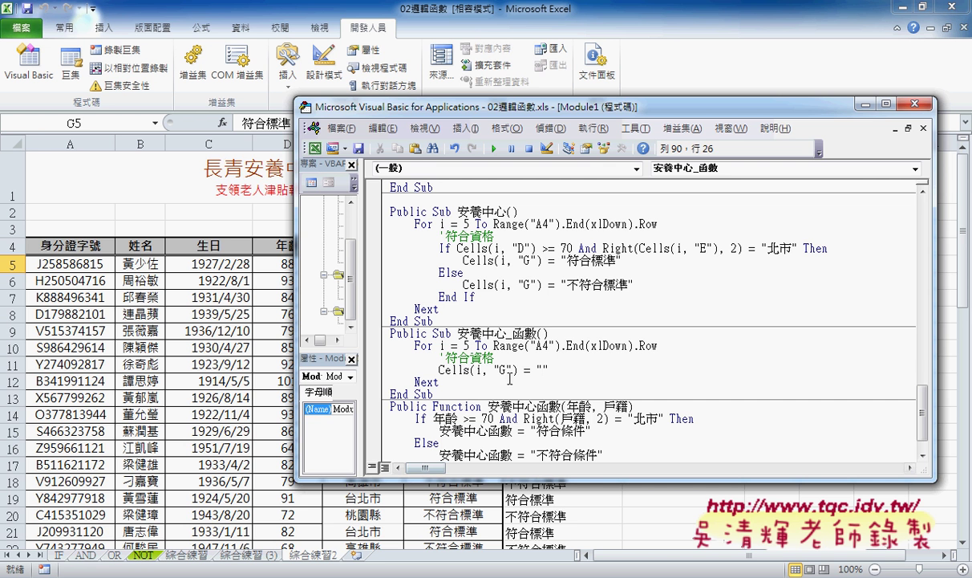
{"action": "left_click", "coordinate": [520, 369]}
{"action": "left_click_drag", "start_coordinate": [520, 369], "coordinate": [439, 369]}
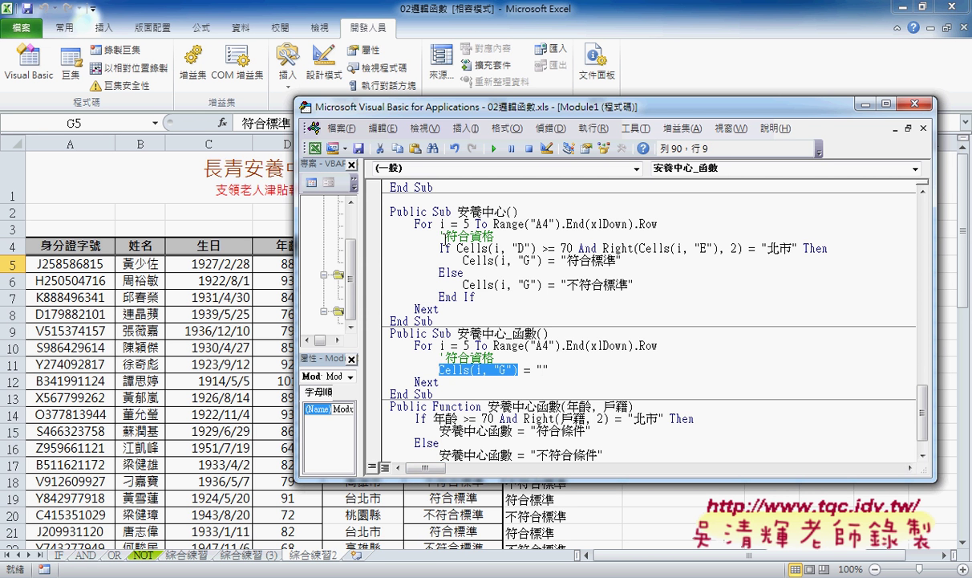
{"action": "left_click", "coordinate": [537, 369]}
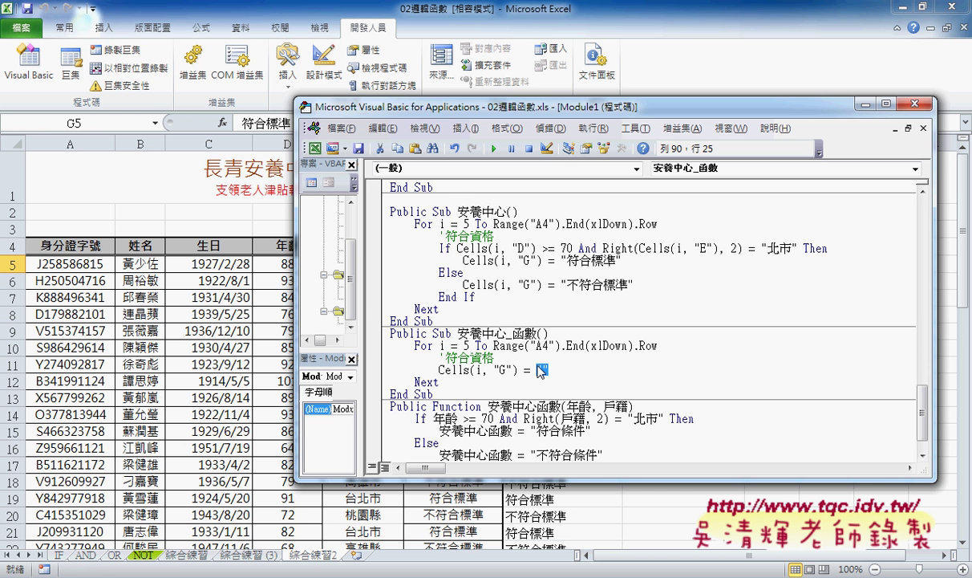
{"action": "left_click", "coordinate": [258, 261]}
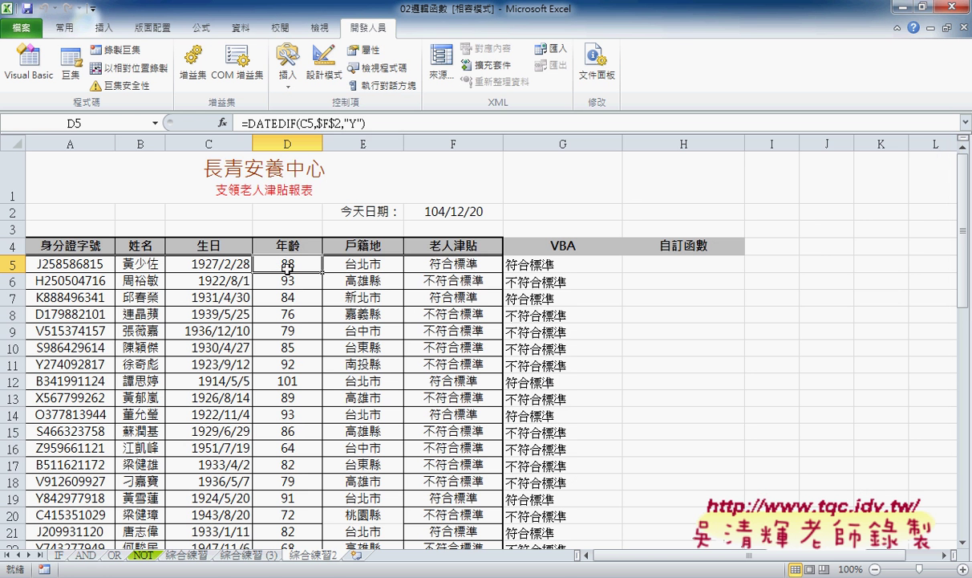
Step: Copy cell F5's IF/AND eligibility formula from the formula bar and switch to Notepad
{"action": "left_click", "coordinate": [445, 265]}
{"action": "left_click", "coordinate": [321, 125]}
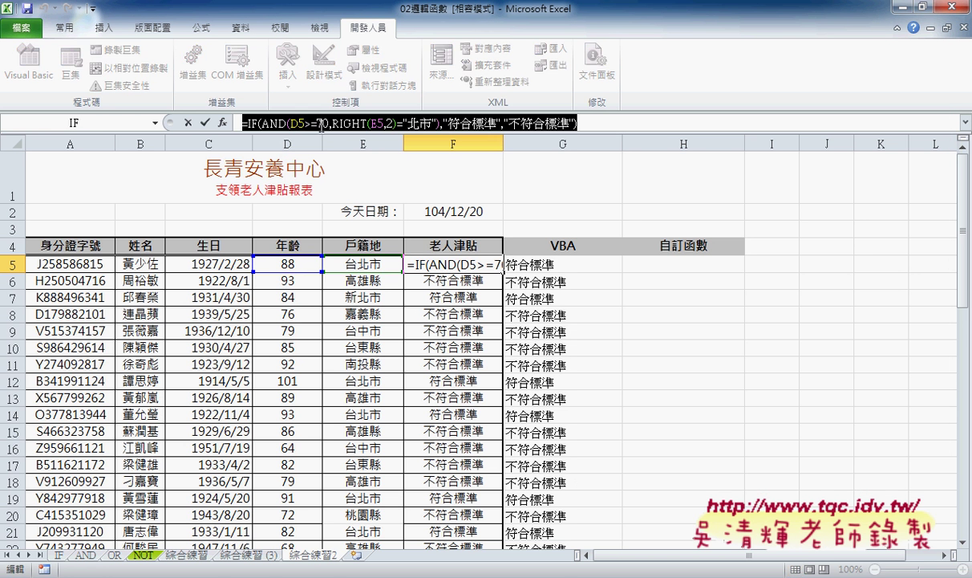
{"action": "right_click", "coordinate": [321, 126]}
{"action": "key", "text": "Escape"}
{"action": "left_click", "coordinate": [202, 123]}
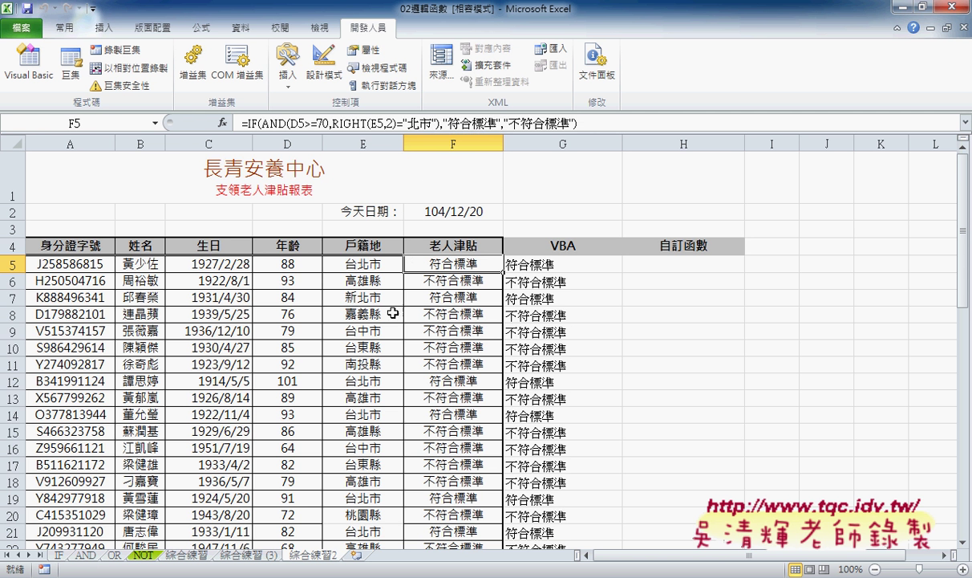
{"action": "left_click", "coordinate": [363, 574]}
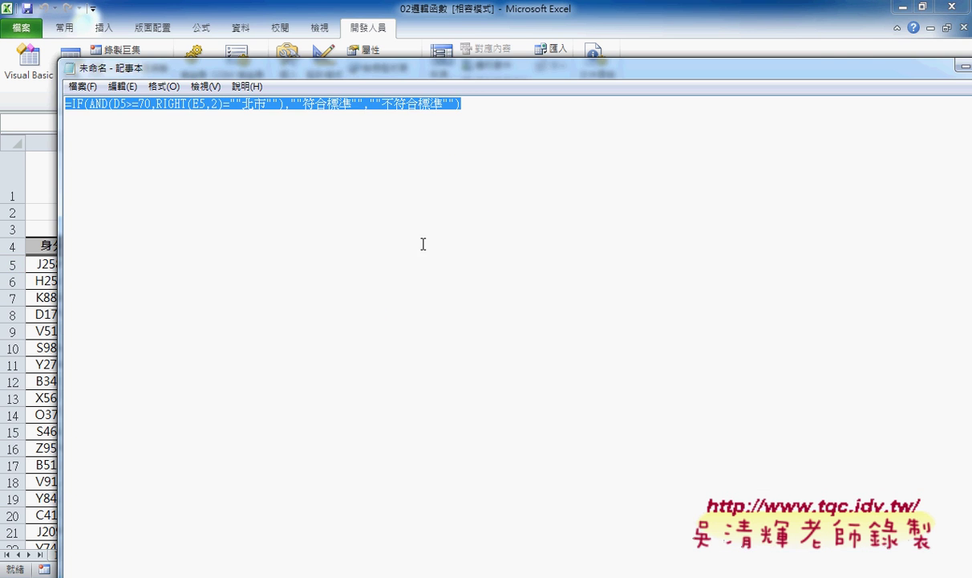
Step: Paste the F5 formula into Notepad and Replace All " with ""
{"action": "left_click_drag", "start_coordinate": [257, 67], "coordinate": [257, 160]}
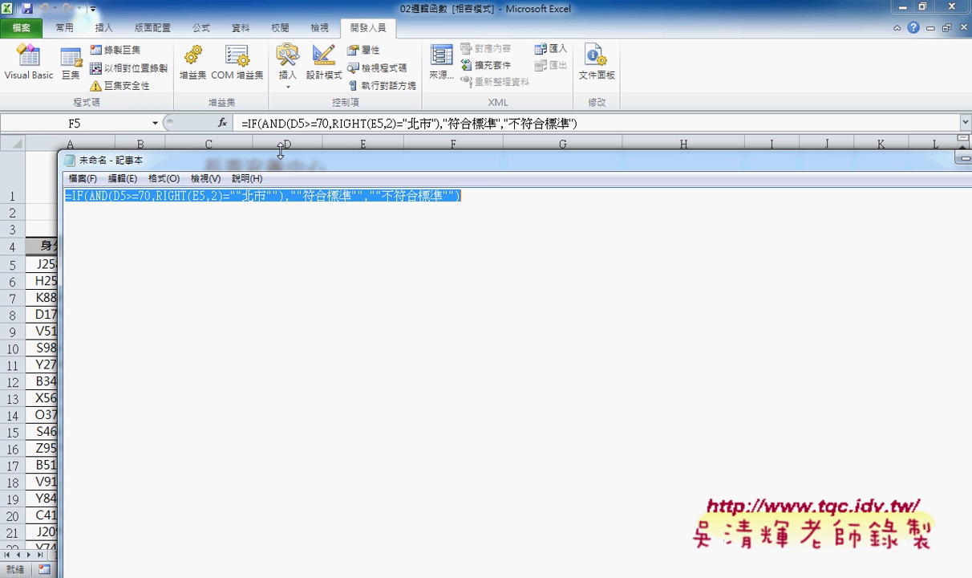
{"action": "right_click", "coordinate": [307, 193]}
{"action": "left_click", "coordinate": [333, 255]}
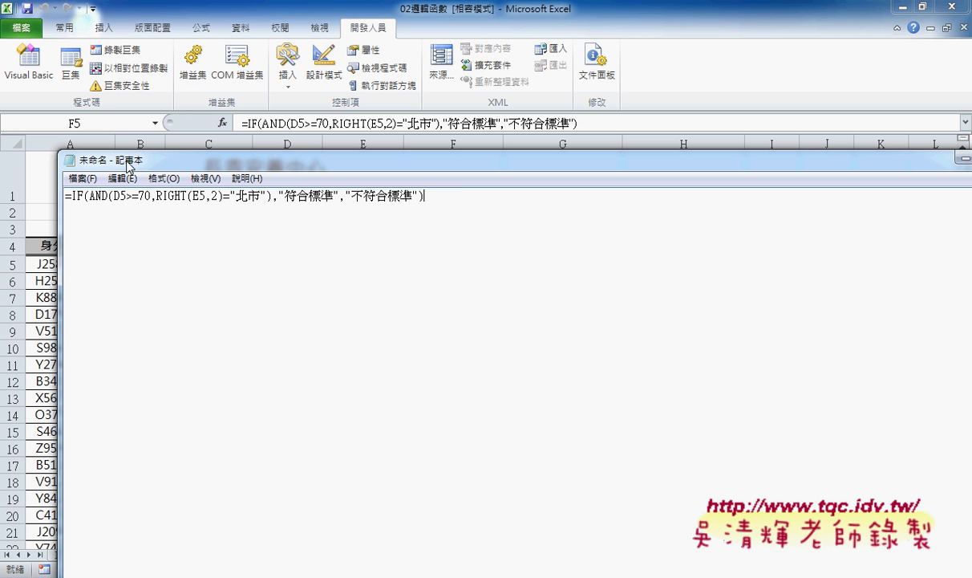
{"action": "left_click_drag", "start_coordinate": [143, 162], "coordinate": [294, 119]}
{"action": "left_click", "coordinate": [272, 134]}
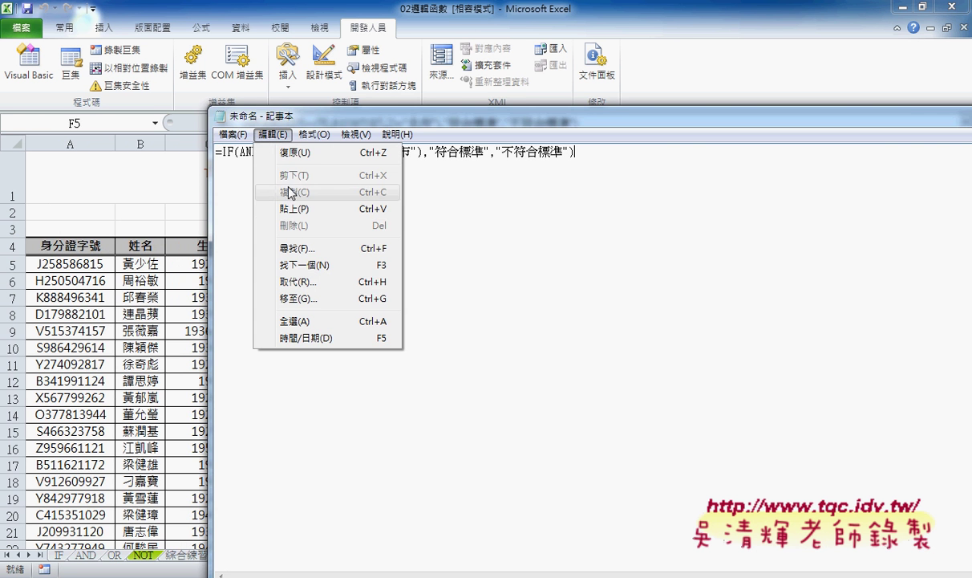
{"action": "left_click", "coordinate": [303, 278]}
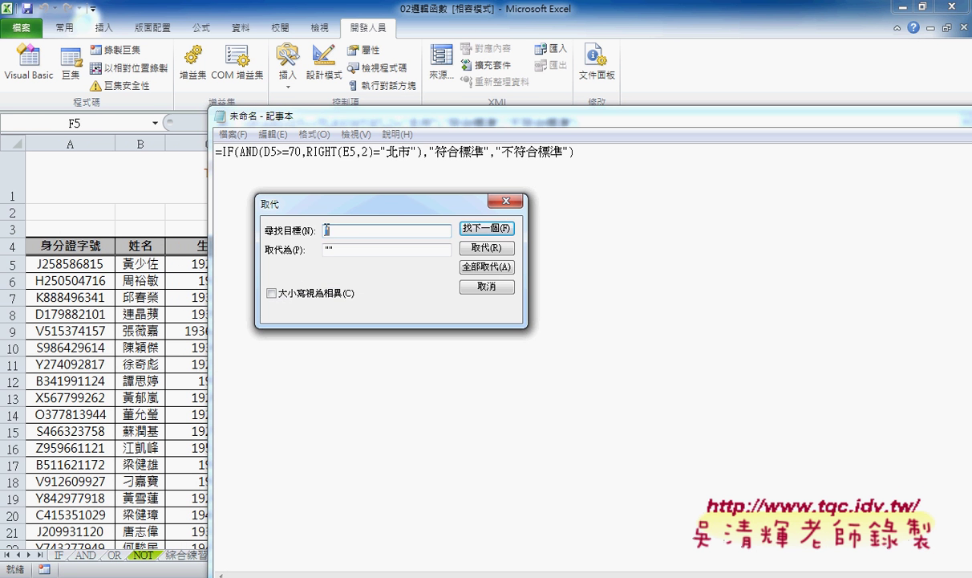
{"action": "left_click", "coordinate": [338, 248]}
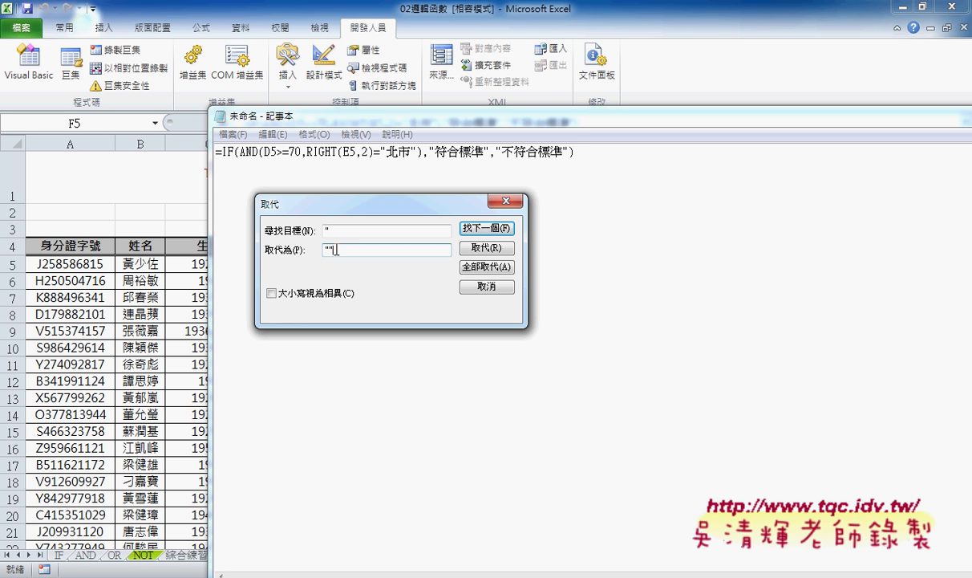
{"action": "left_click", "coordinate": [475, 276]}
{"action": "left_click", "coordinate": [484, 286]}
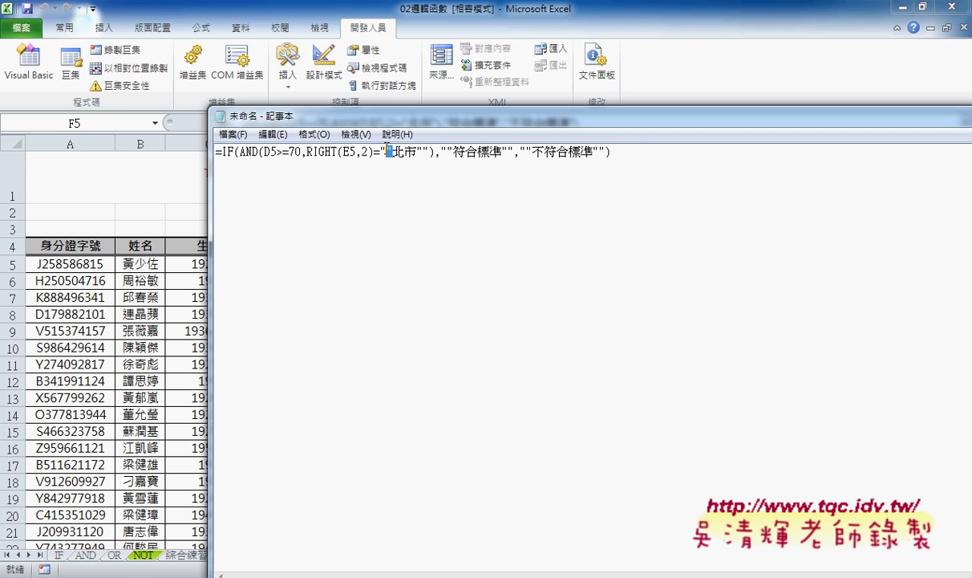
Step: Copy the whole doubled-quote formula line from Notepad
{"action": "left_click_drag", "start_coordinate": [395, 151], "coordinate": [382, 151]}
{"action": "left_click_drag", "start_coordinate": [612, 151], "coordinate": [215, 151]}
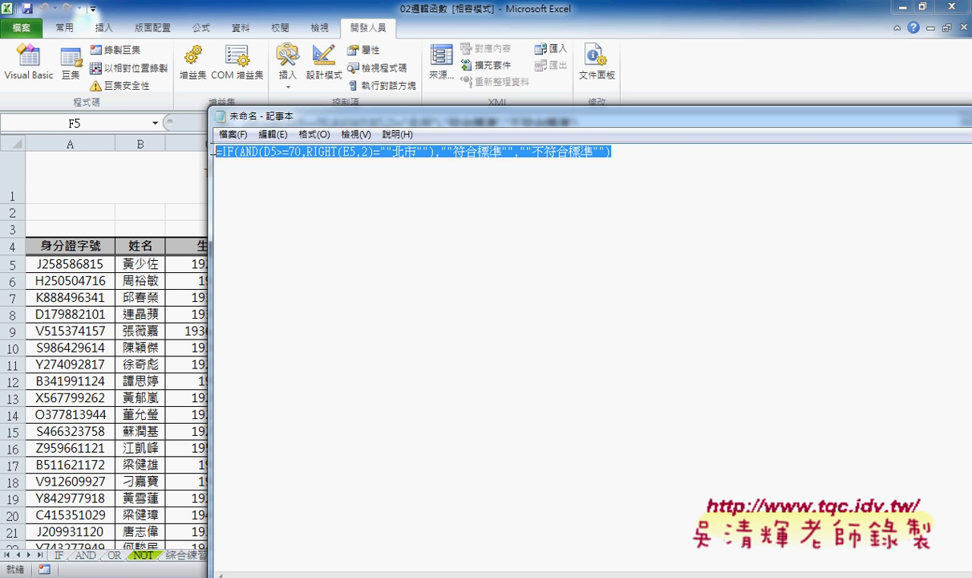
{"action": "right_click", "coordinate": [285, 151]}
{"action": "left_click", "coordinate": [337, 194]}
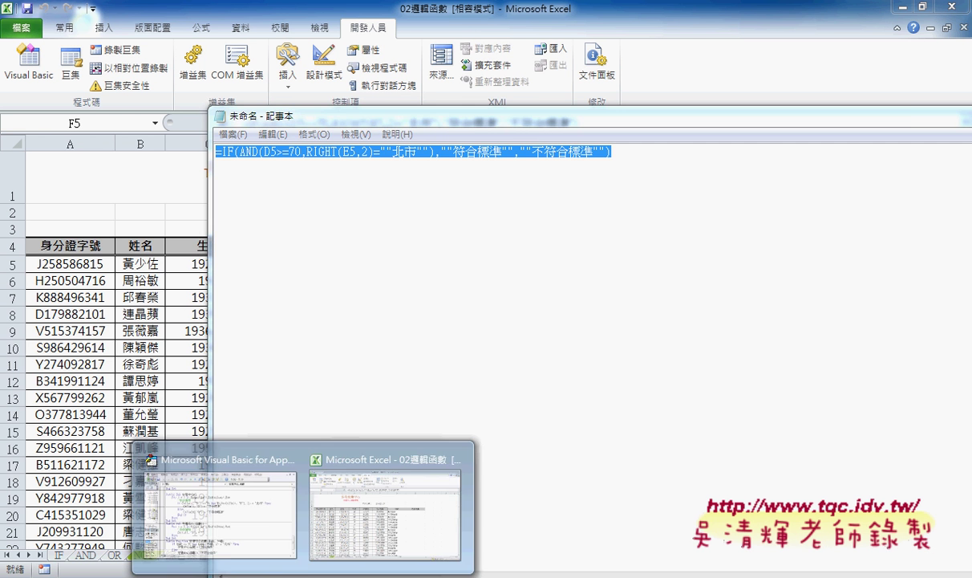
Step: Paste the doubled-quote formula between the empty quotes of the Cells(i, "G") line
{"action": "left_click", "coordinate": [270, 524]}
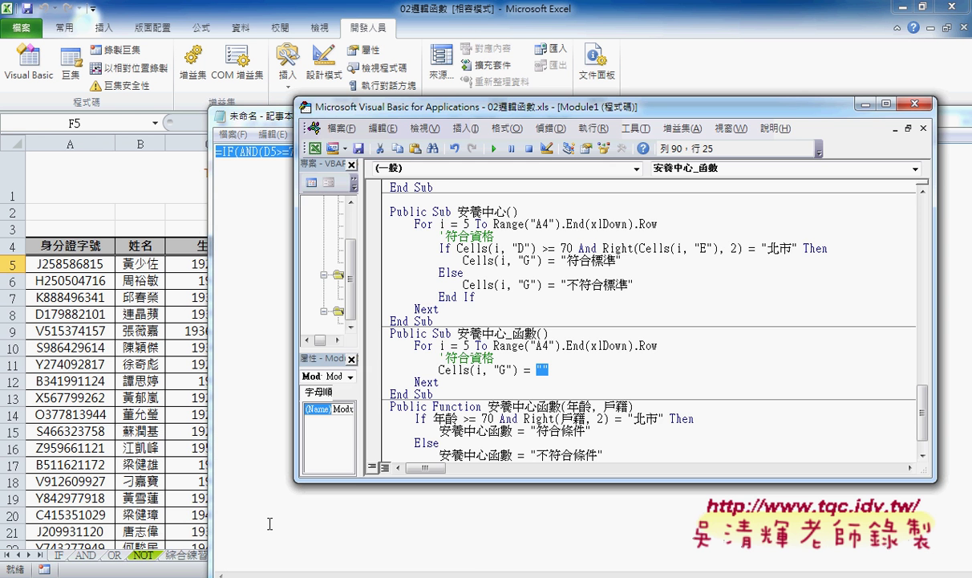
{"action": "left_click", "coordinate": [543, 369]}
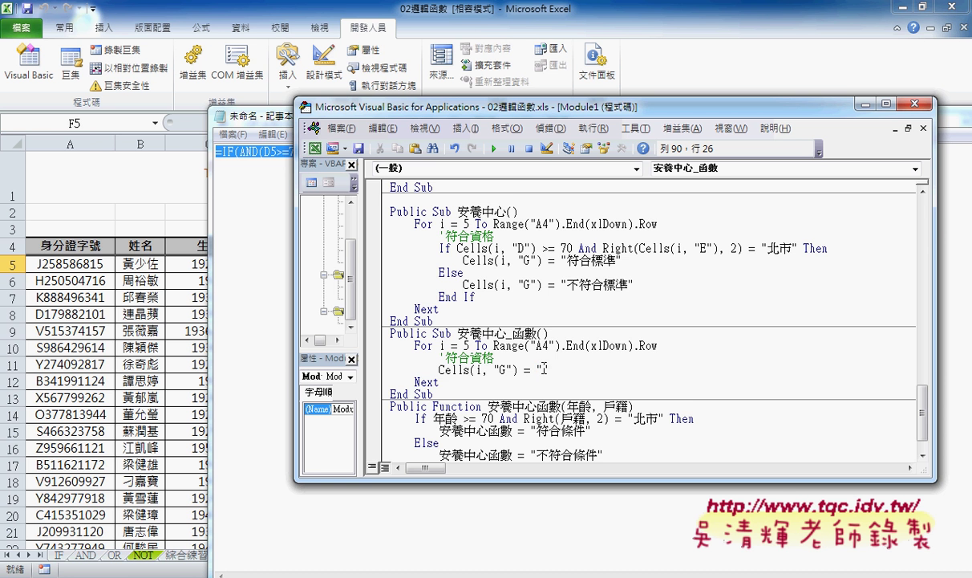
{"action": "key", "text": "ctrl+v"}
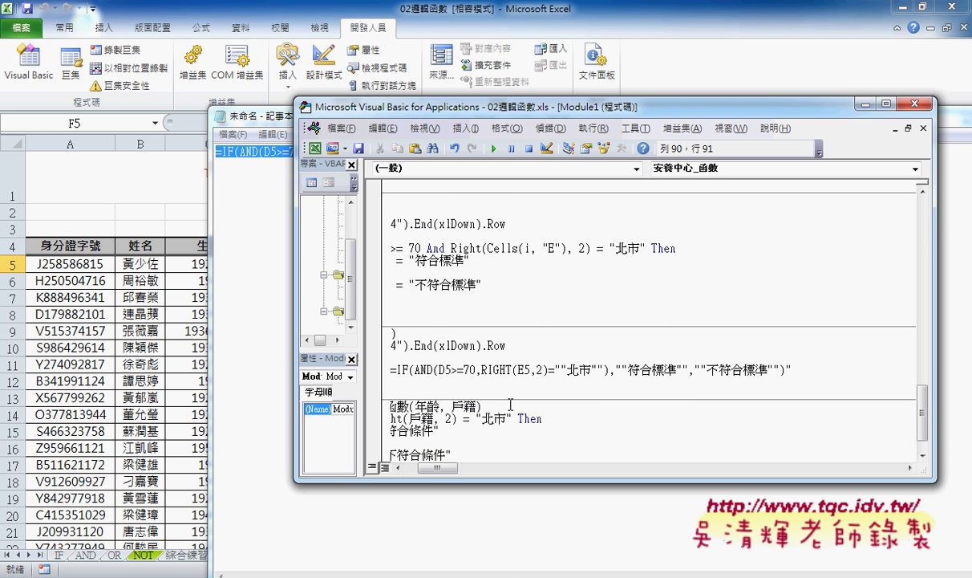
{"action": "left_click_drag", "start_coordinate": [440, 468], "coordinate": [423, 478]}
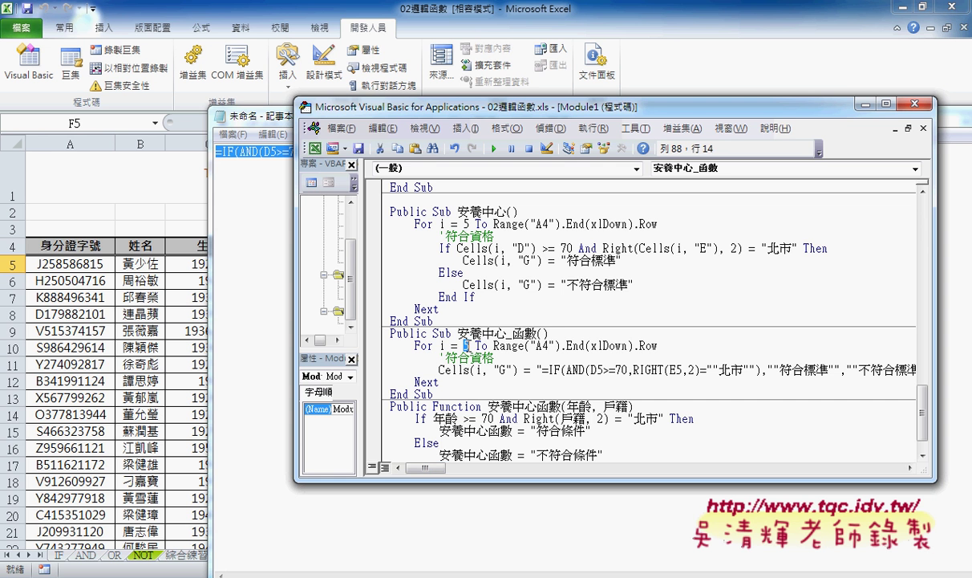
Step: Replace the 5 in D5 with " & i & " so the age reference uses the loop row
{"action": "double_click", "coordinate": [465, 345]}
{"action": "double_click", "coordinate": [598, 369]}
{"action": "type", "text": "\"\""}
{"action": "left_click", "coordinate": [602, 369]}
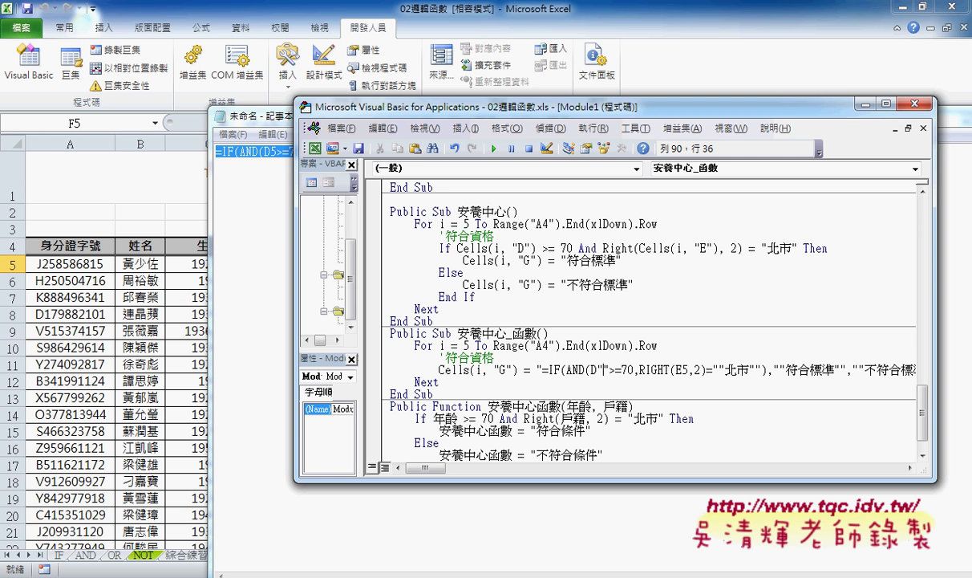
{"action": "type", "text": "&&"}
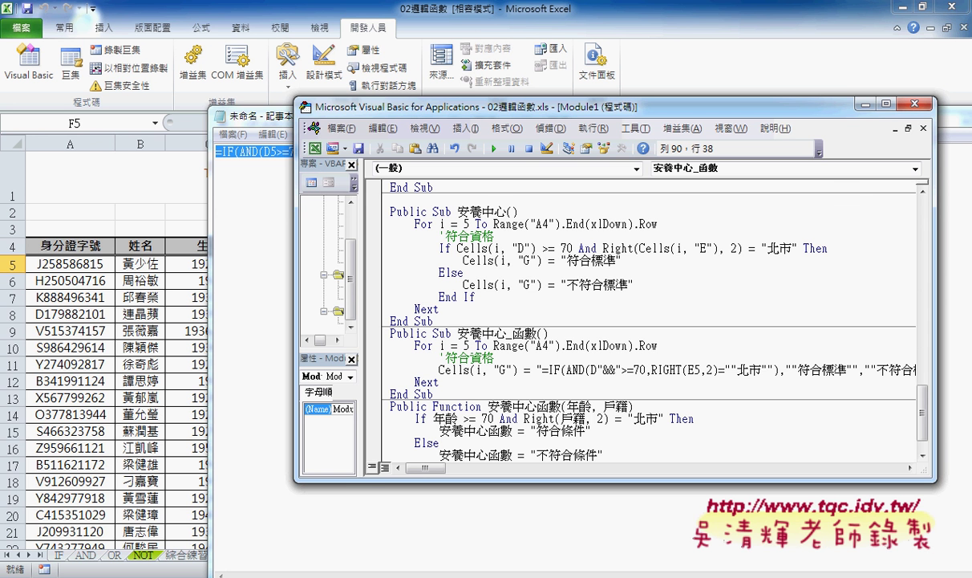
{"action": "type", "text": "i"}
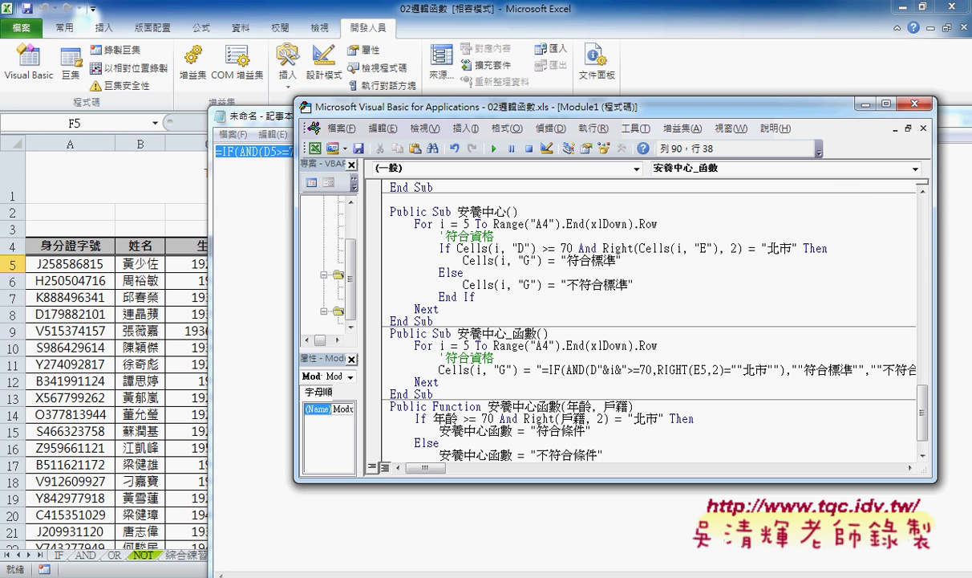
{"action": "left_click", "coordinate": [577, 369]}
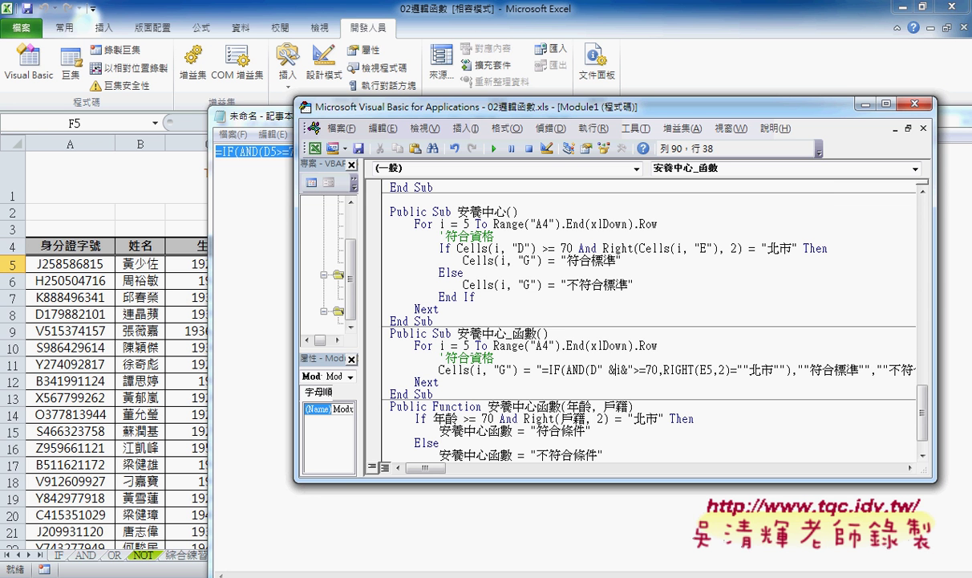
{"action": "left_click", "coordinate": [633, 369]}
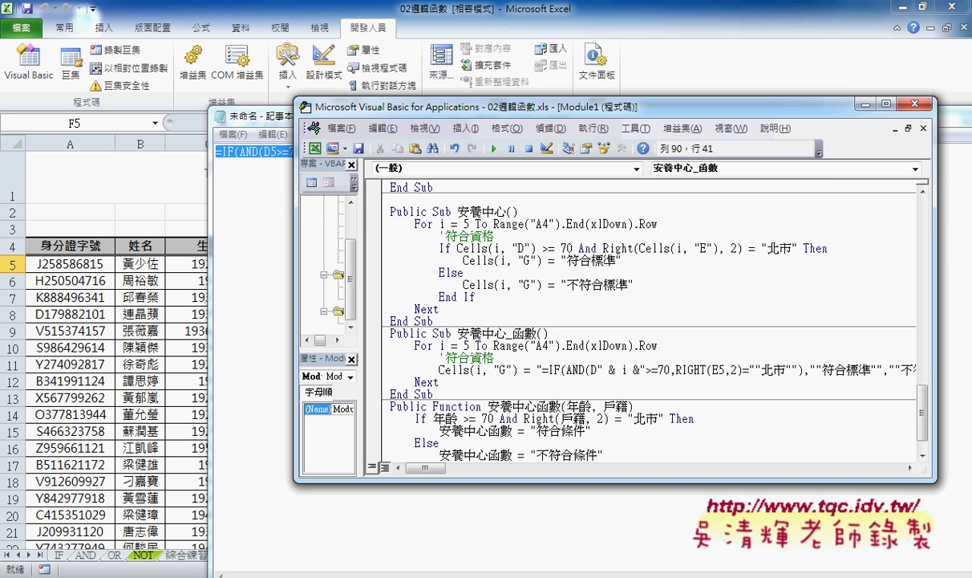
{"action": "left_click", "coordinate": [639, 369]}
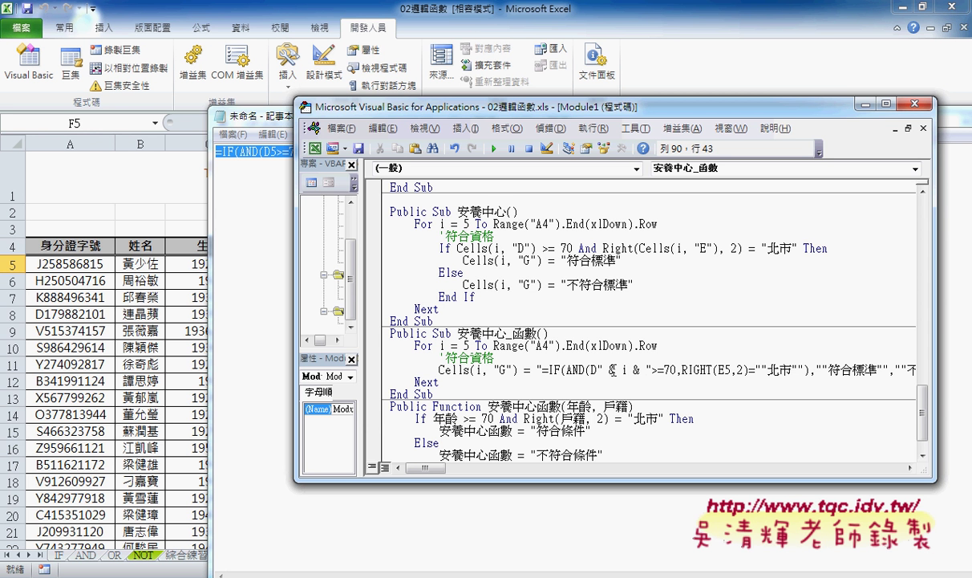
Step: Paste " & i & " over the 5 in RIGHT(E5 so the household reference uses i
{"action": "left_click_drag", "start_coordinate": [598, 370], "coordinate": [650, 370]}
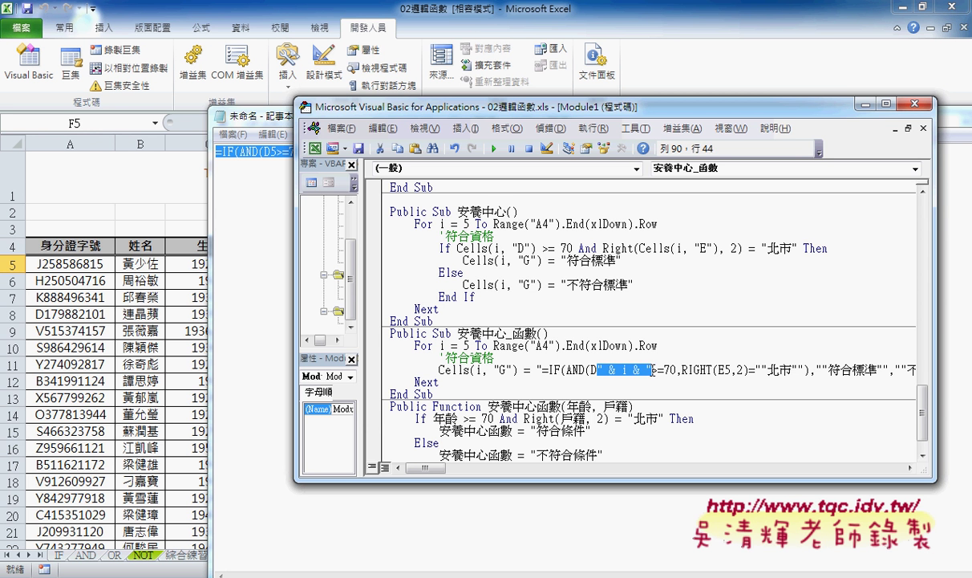
{"action": "left_click_drag", "start_coordinate": [724, 370], "coordinate": [732, 370]}
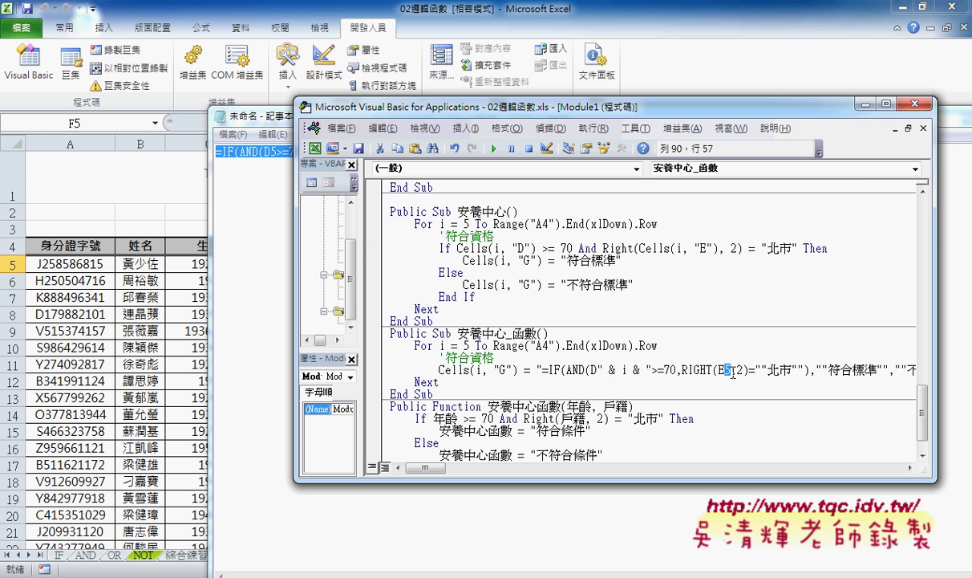
{"action": "key", "text": "ctrl+v"}
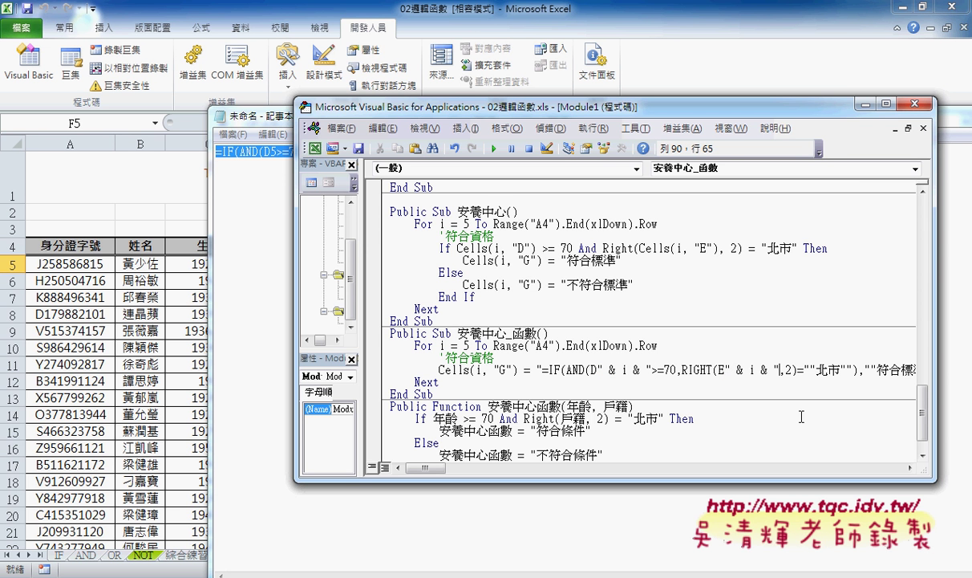
{"action": "left_click", "coordinate": [865, 105]}
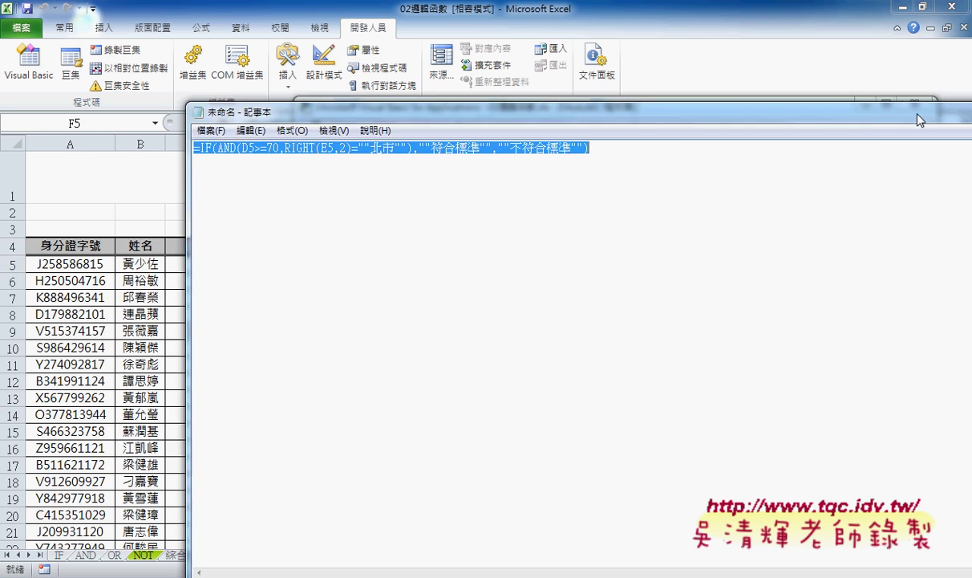
Step: Check column G's formulas from G5 downward, each referencing its own row's D and E cells
{"action": "left_click", "coordinate": [883, 111]}
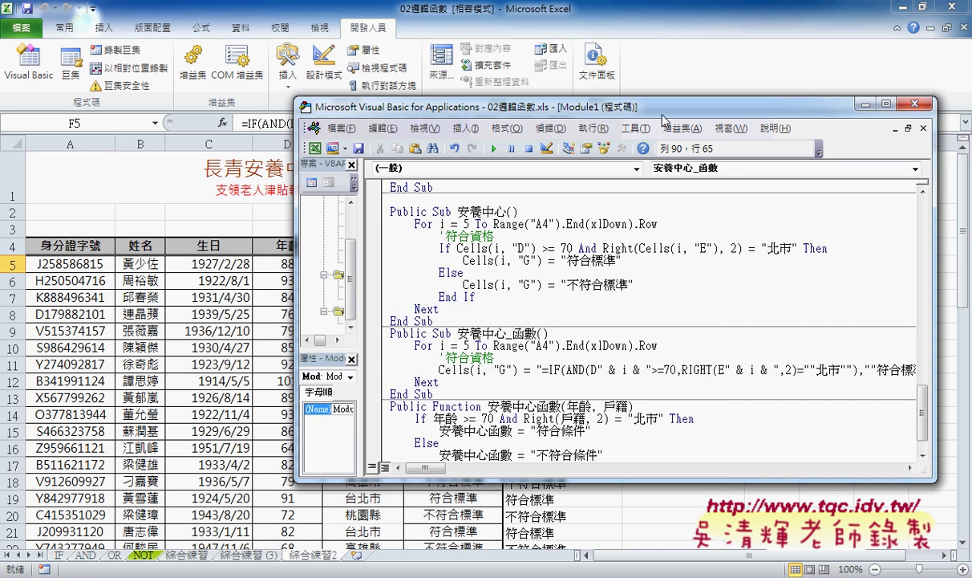
{"action": "left_click_drag", "start_coordinate": [634, 113], "coordinate": [955, 114]}
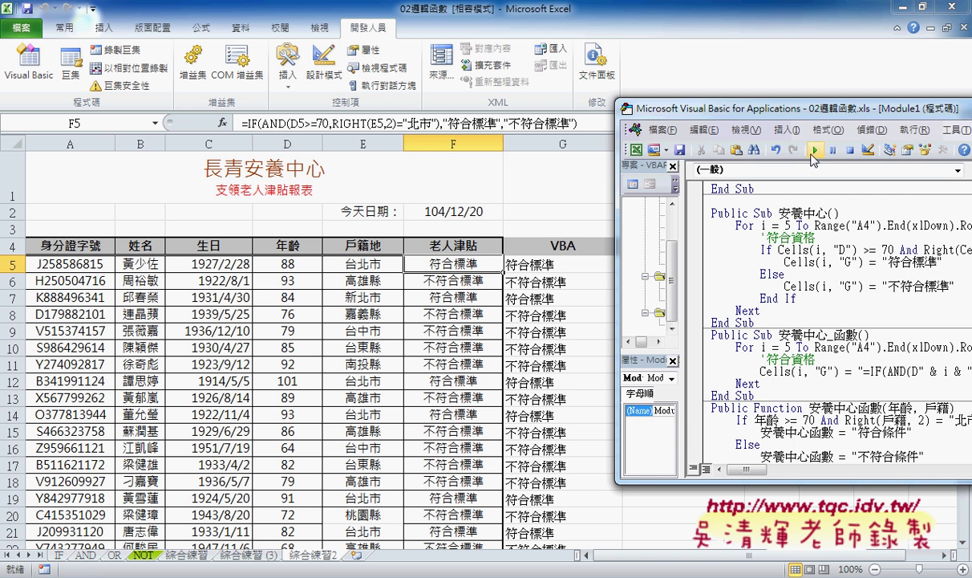
{"action": "left_click", "coordinate": [562, 264]}
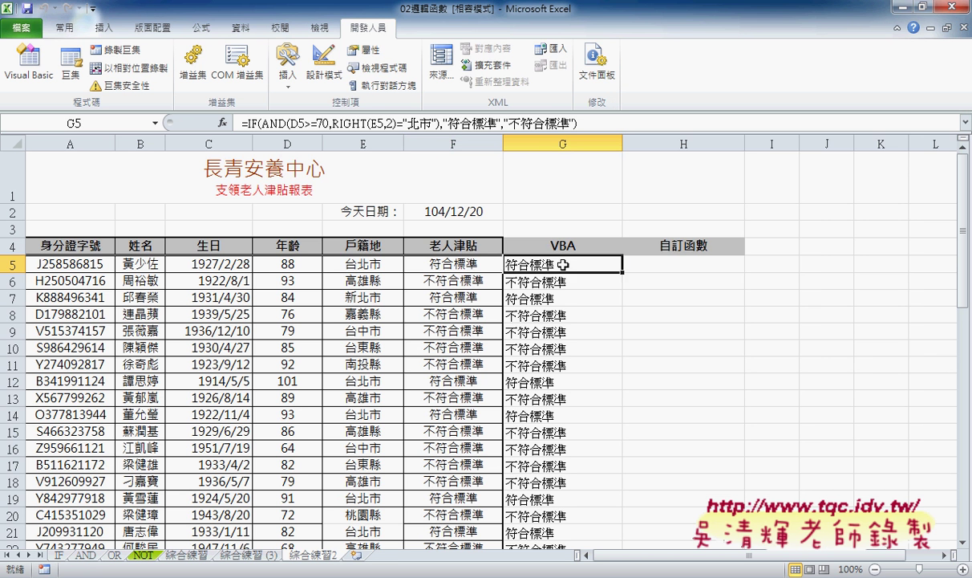
{"action": "double_click", "coordinate": [564, 264]}
{"action": "key", "text": "Return"}
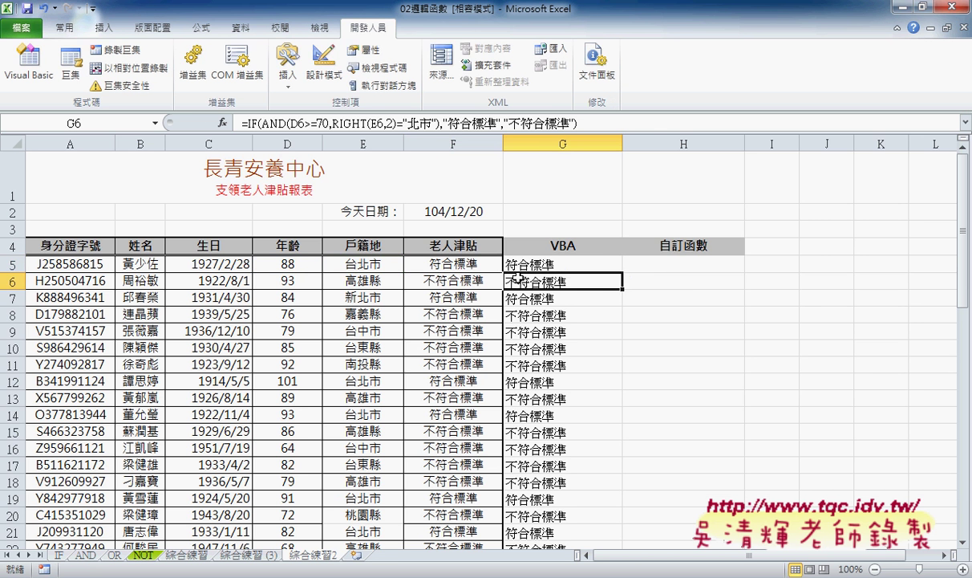
{"action": "left_click", "coordinate": [526, 264]}
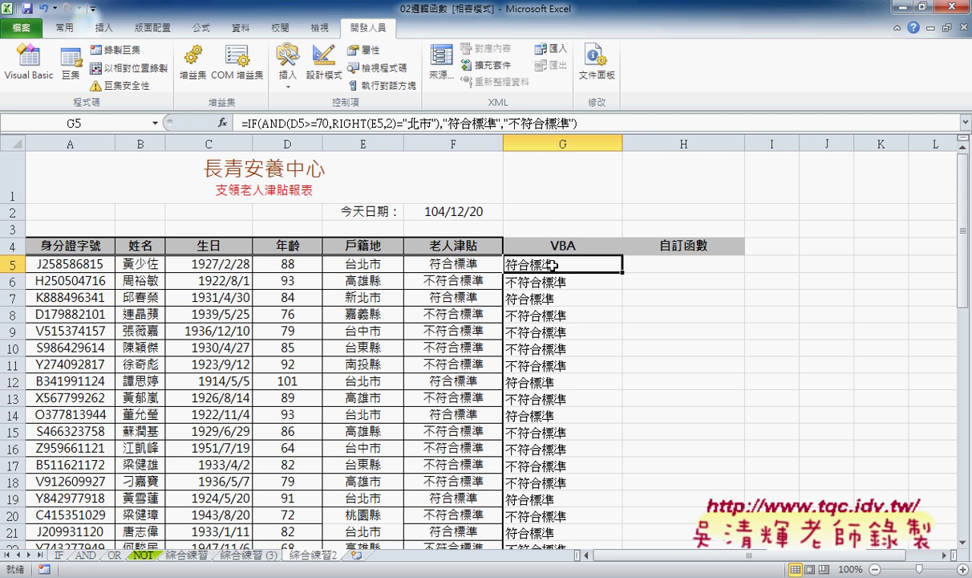
{"action": "key", "text": "Down"}
{"action": "key", "text": "Down"}
{"action": "key", "text": "Down"}
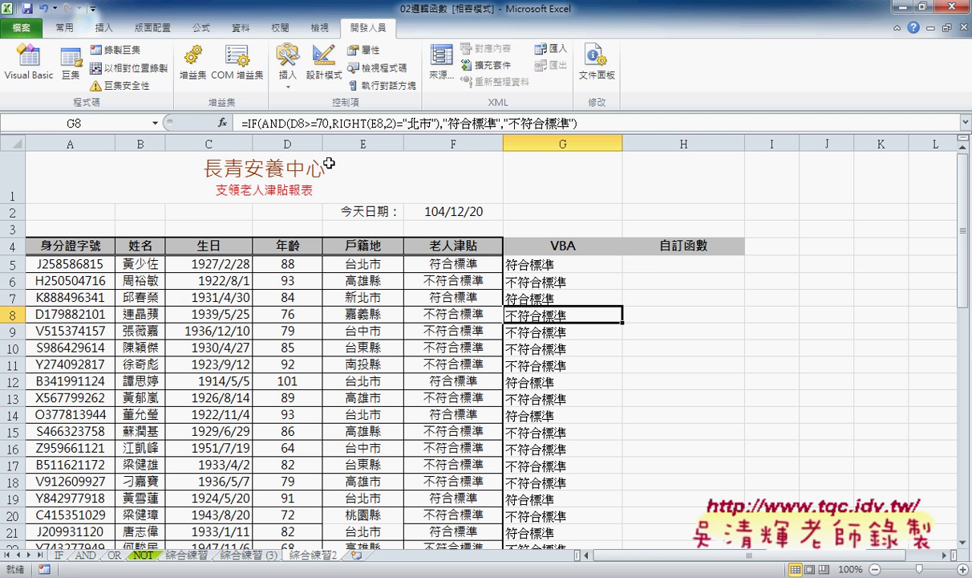
Step: Start a user-defined function in H5, mistakenly pick 增減體重百分比函數, and cancel it
{"action": "left_click", "coordinate": [672, 263]}
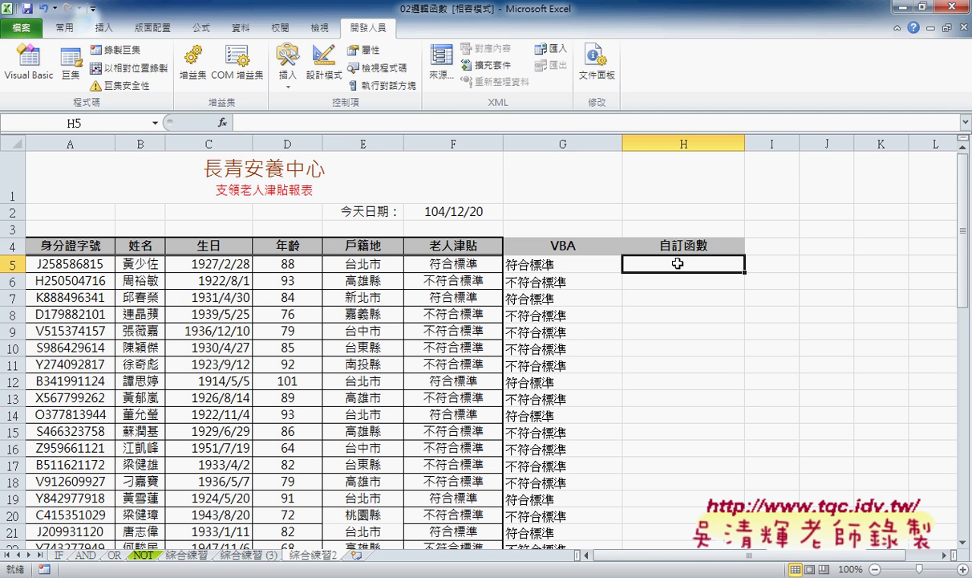
{"action": "left_click", "coordinate": [222, 122]}
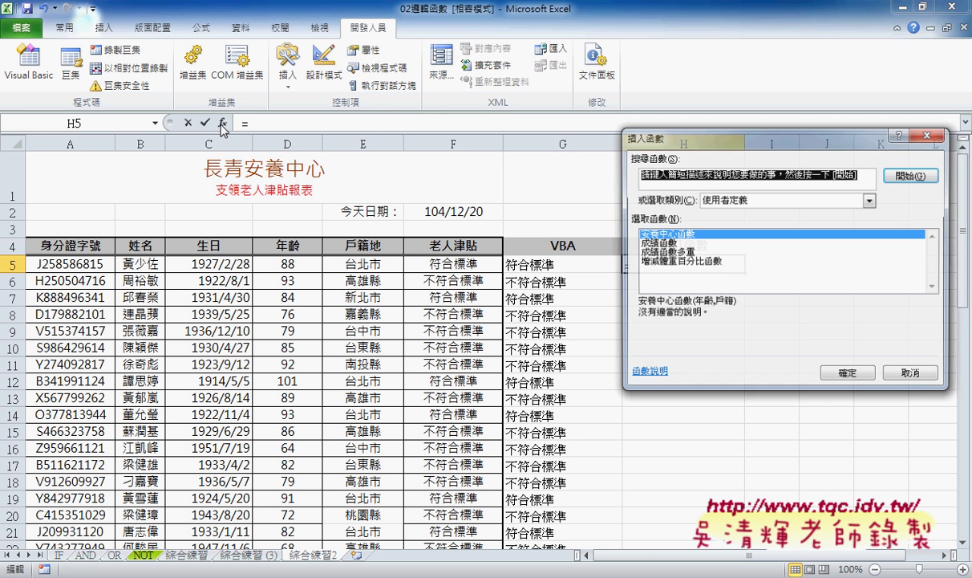
{"action": "left_click", "coordinate": [695, 261]}
{"action": "left_click", "coordinate": [849, 374]}
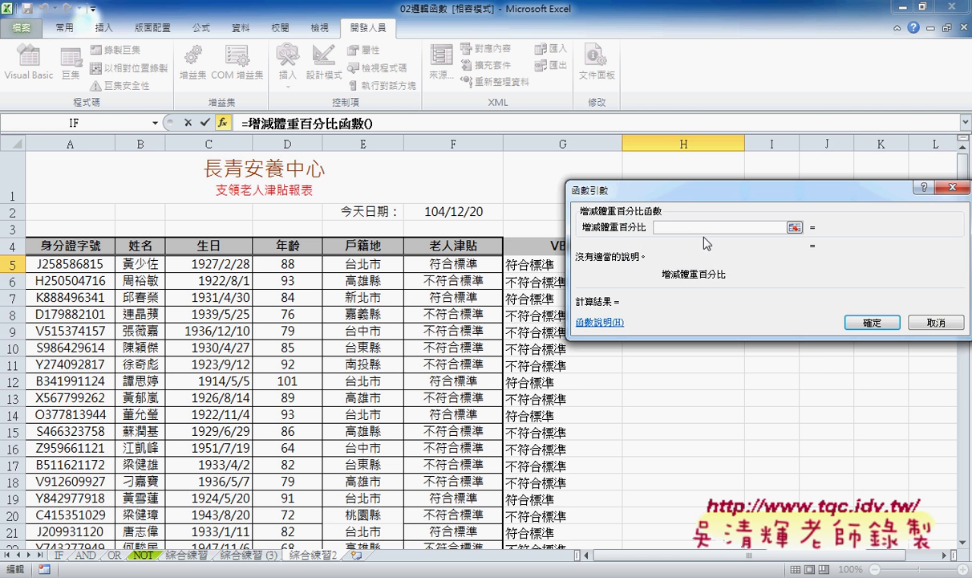
{"action": "left_click", "coordinate": [937, 322]}
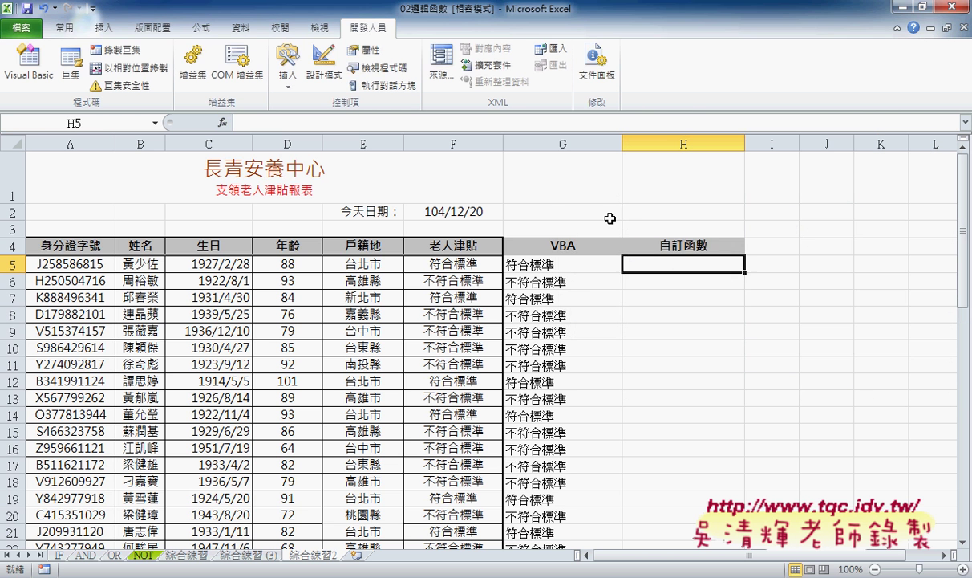
Step: Enter =安養中心函數(D5,E5) in H5 and fill it down column H
{"action": "left_click", "coordinate": [222, 122]}
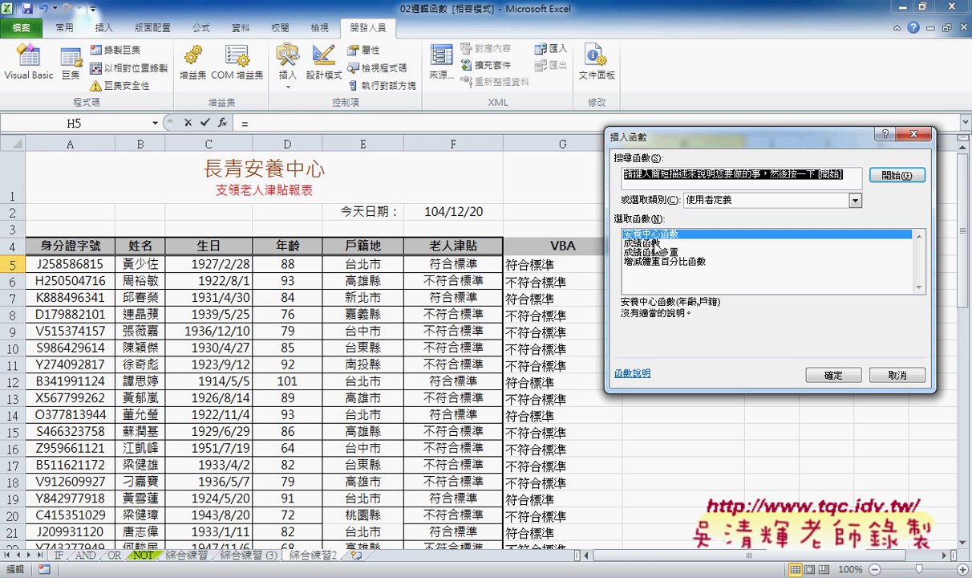
{"action": "left_click", "coordinate": [830, 374]}
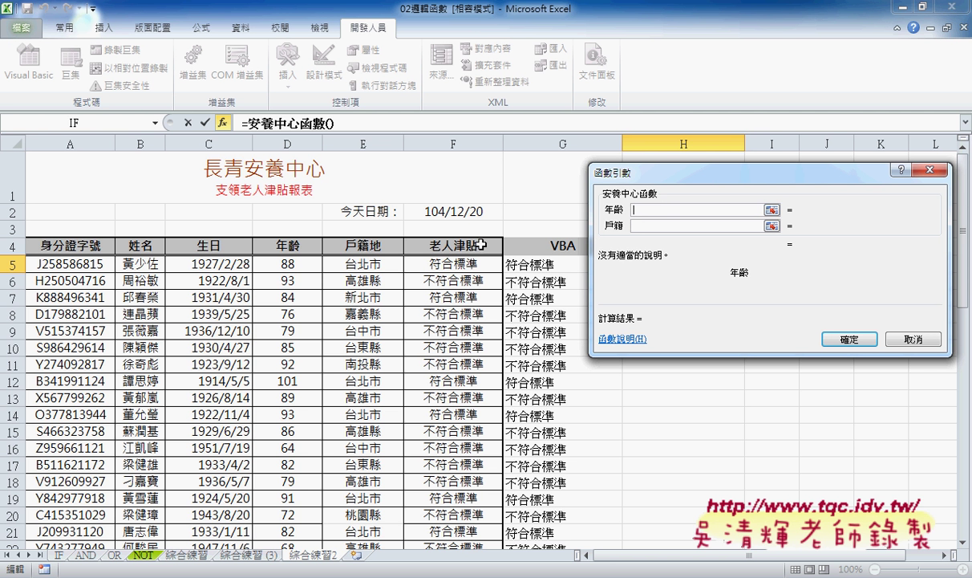
{"action": "left_click", "coordinate": [300, 265]}
{"action": "key", "text": "Tab"}
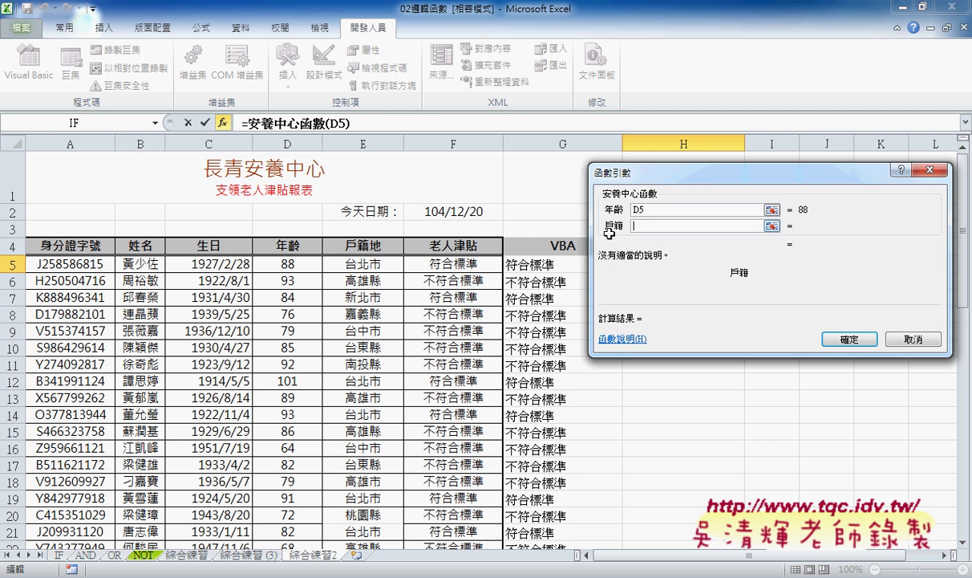
{"action": "left_click", "coordinate": [379, 262]}
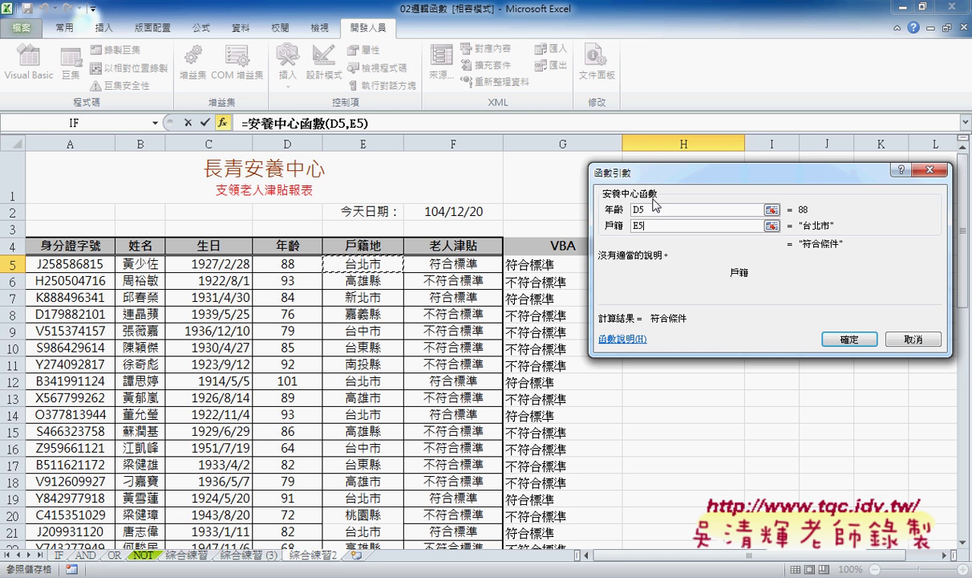
{"action": "left_click", "coordinate": [849, 338]}
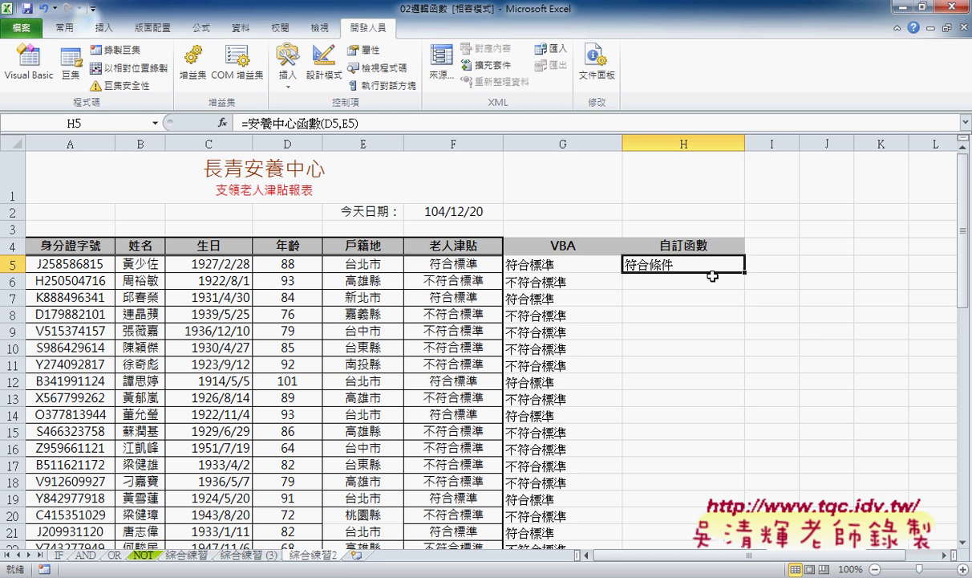
{"action": "double_click", "coordinate": [744, 273]}
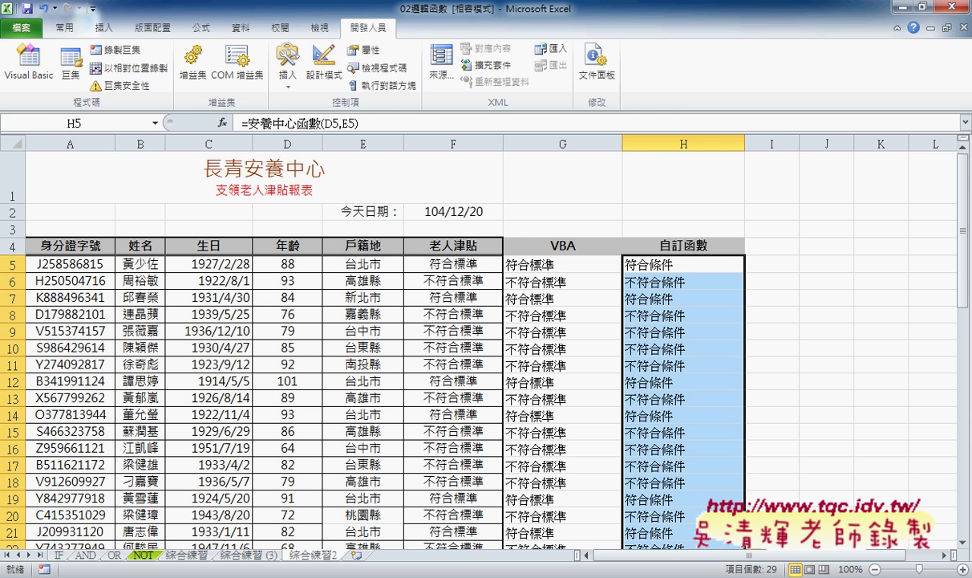
Step: Enlarge the VBA editor at upper left, highlighting 安養中心函數's 符合條件 return and the 安養中心_函數 block
{"action": "left_click", "coordinate": [208, 478]}
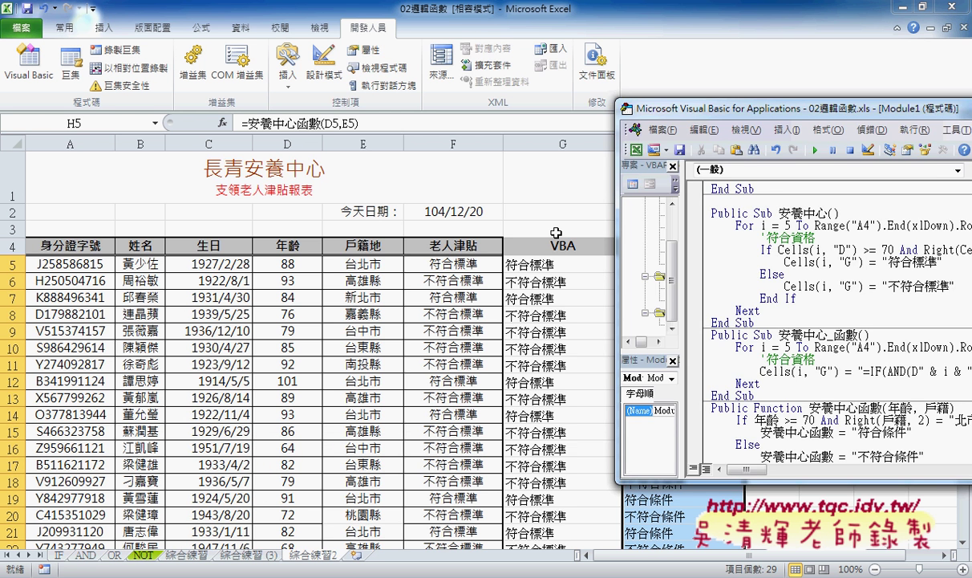
{"action": "left_click_drag", "start_coordinate": [698, 107], "coordinate": [395, 63]}
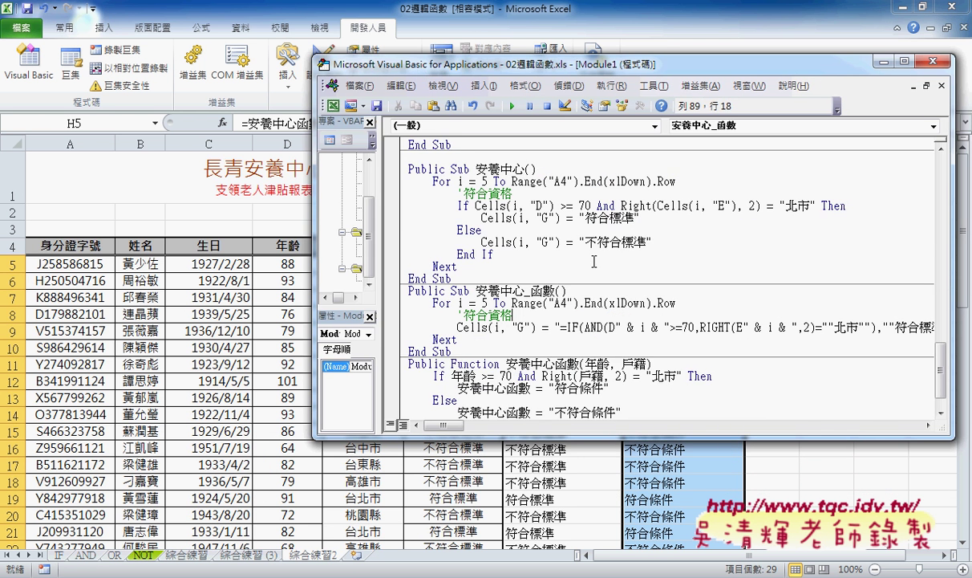
{"action": "scroll", "coordinate": [594, 261], "scroll_direction": "down", "scroll_amount": 1}
{"action": "left_click_drag", "start_coordinate": [452, 327], "coordinate": [646, 328]}
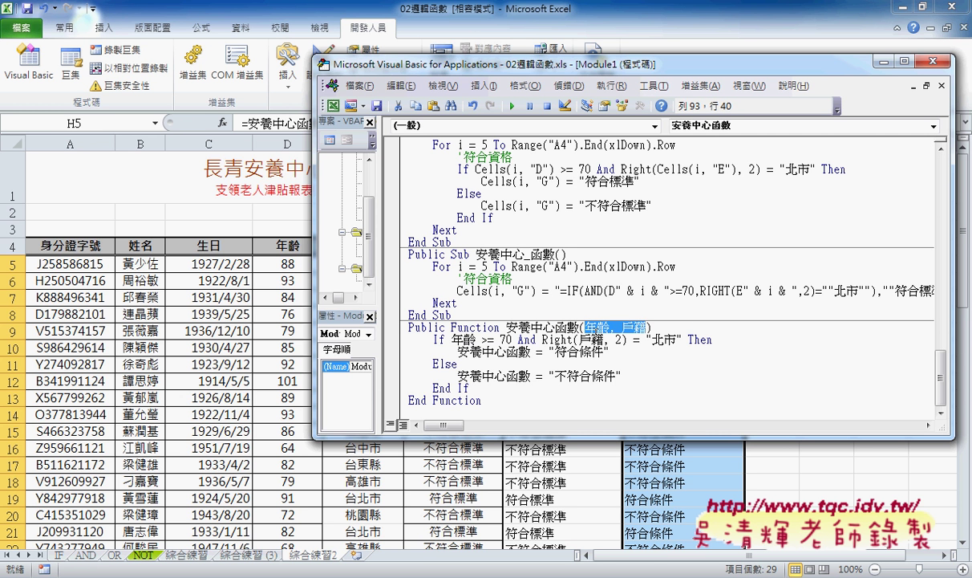
{"action": "left_click", "coordinate": [624, 327]}
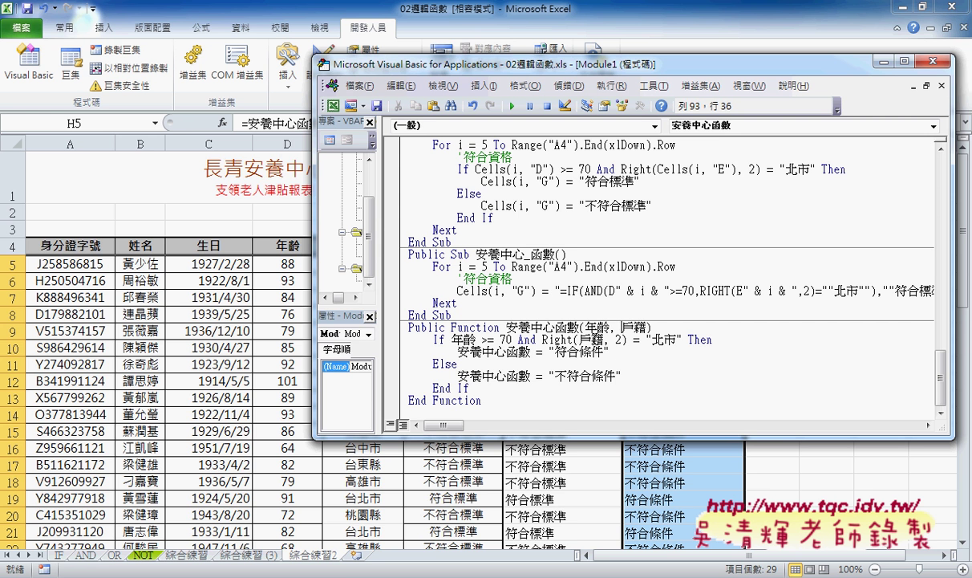
{"action": "mouse_move", "coordinate": [549, 351]}
{"action": "left_mouse_down"}
{"action": "mouse_move", "coordinate": [610, 351]}
{"action": "mouse_move", "coordinate": [506, 328]}
{"action": "left_mouse_up"}
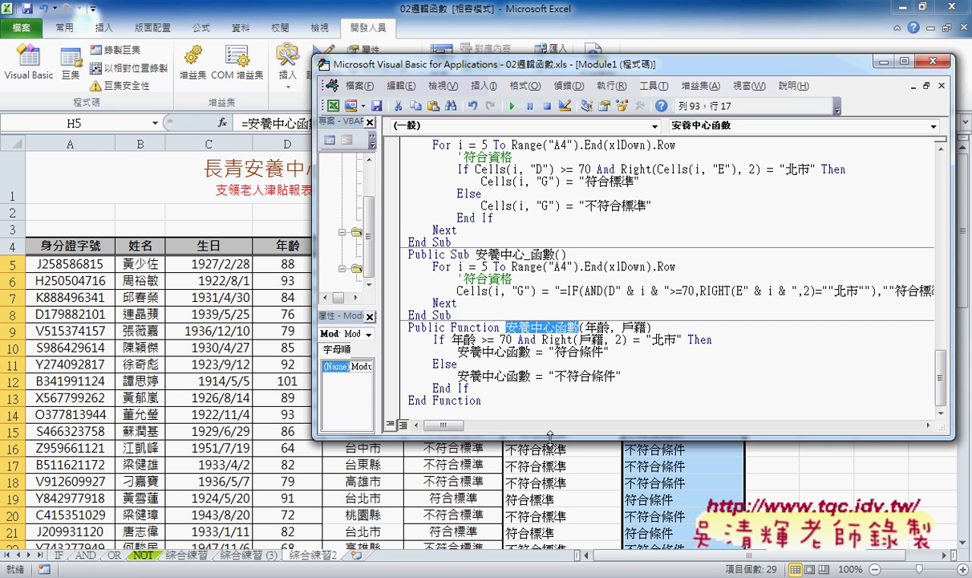
{"action": "left_click_drag", "start_coordinate": [530, 439], "coordinate": [546, 526]}
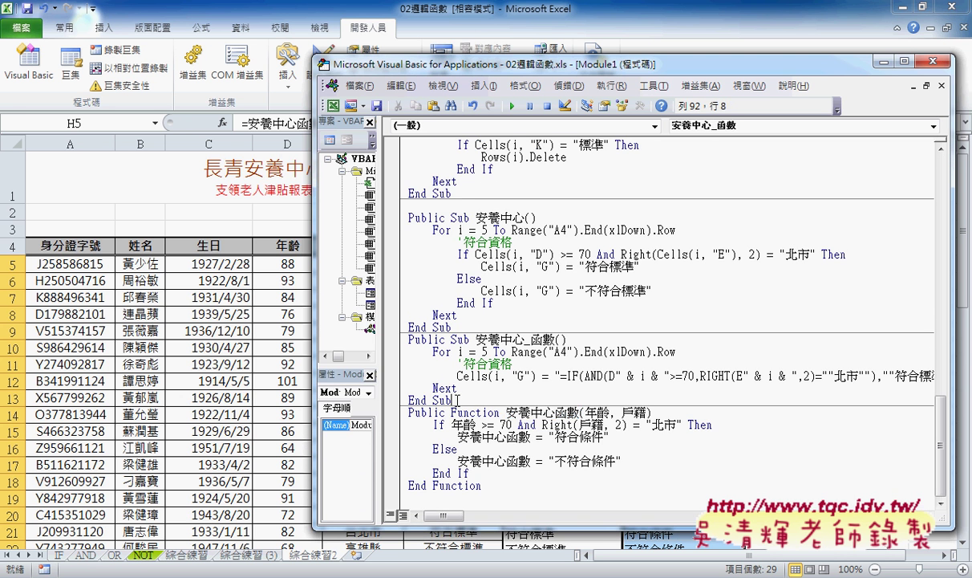
{"action": "left_click_drag", "start_coordinate": [452, 399], "coordinate": [408, 340]}
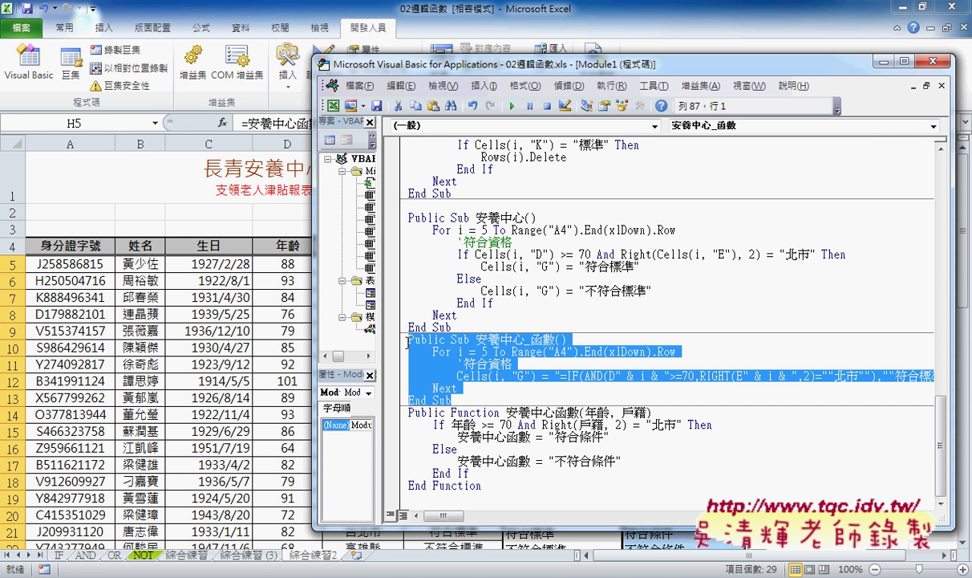